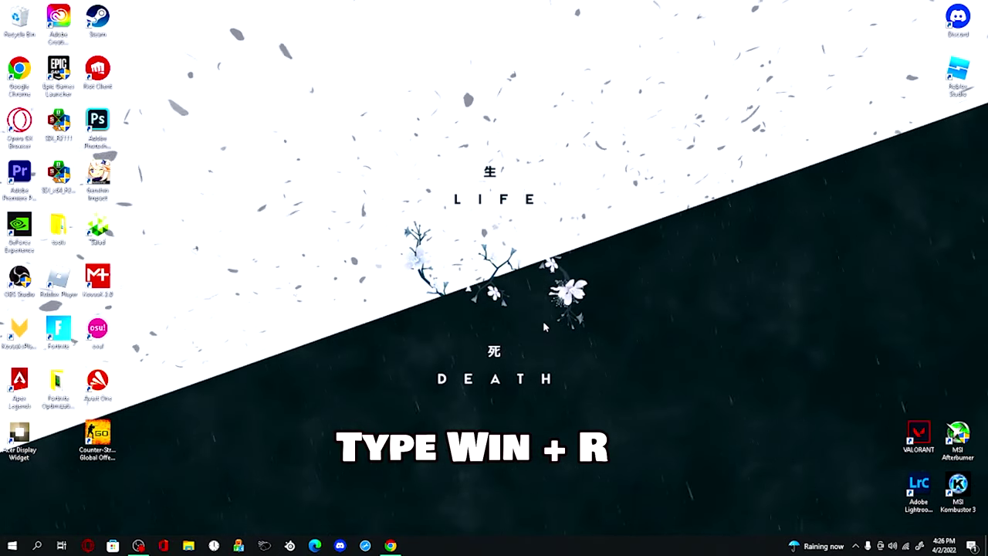
Open the local application data folder by running %localappdata%.
key("super+r")
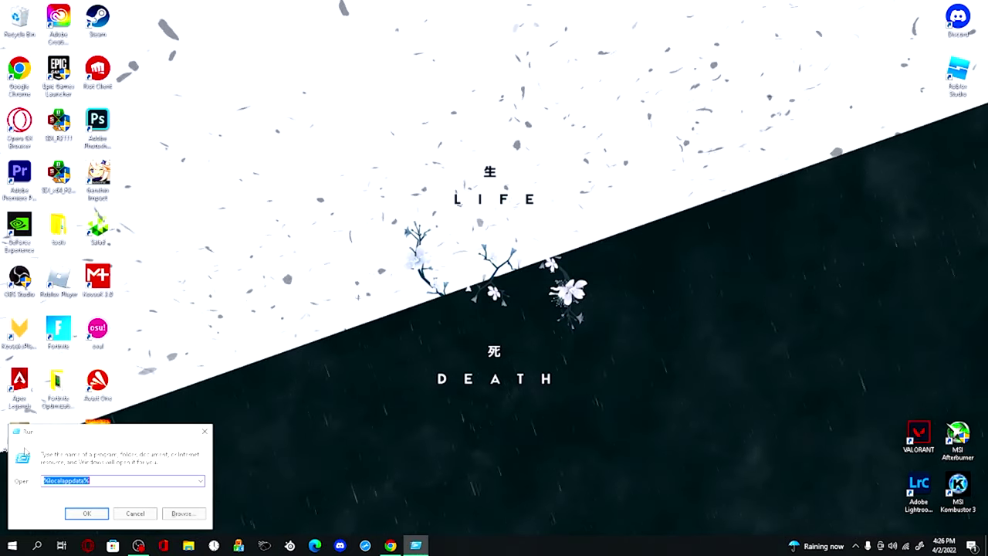
left_click(95, 479)
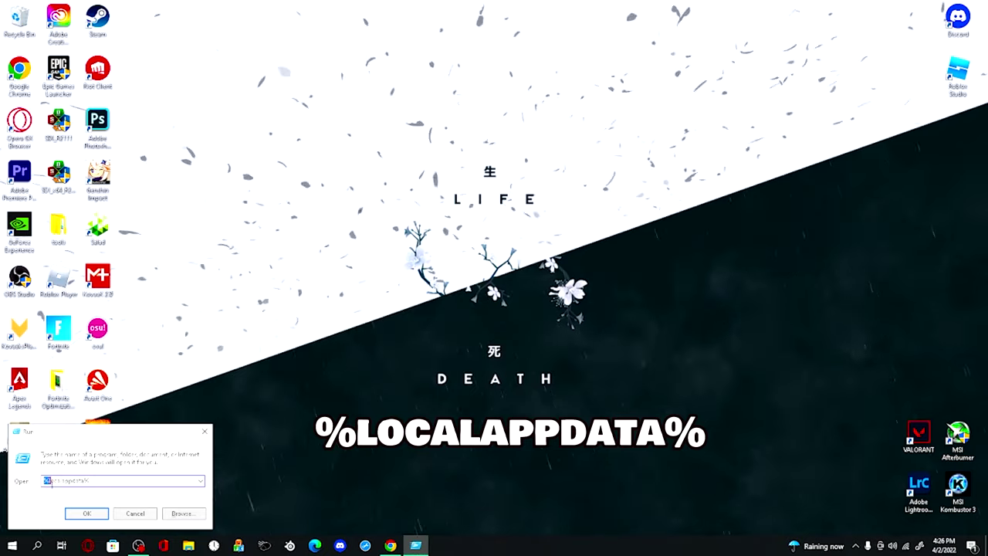
left_click_drag(52, 484, 93, 482)
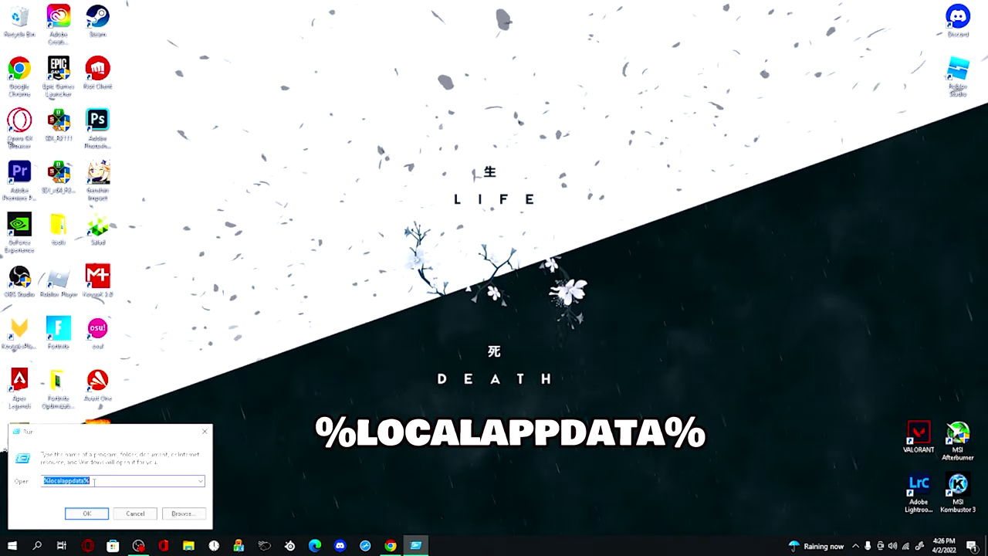
left_click(90, 514)
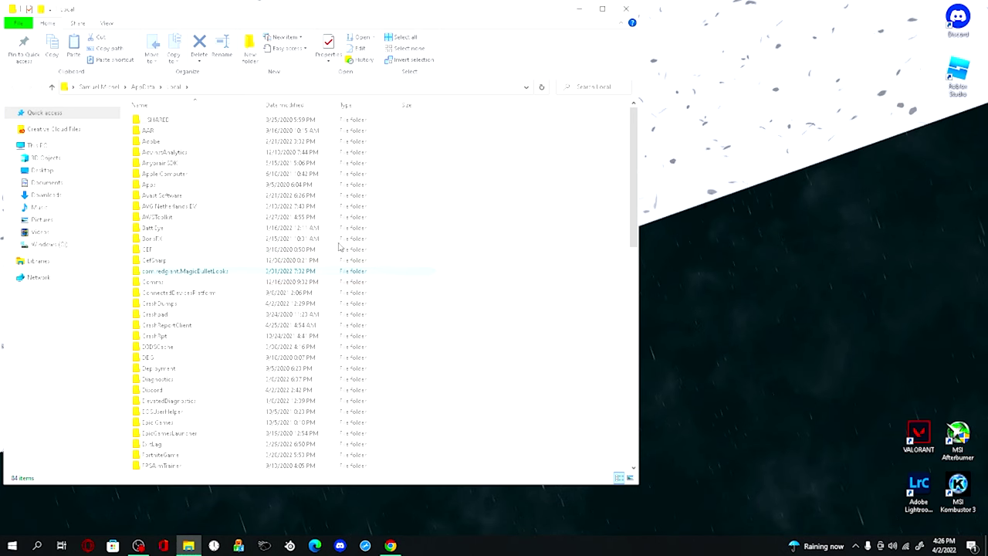
Look inside the FortniteGame folder and return to the Local folder.
scroll(246, 193, "down", 5)
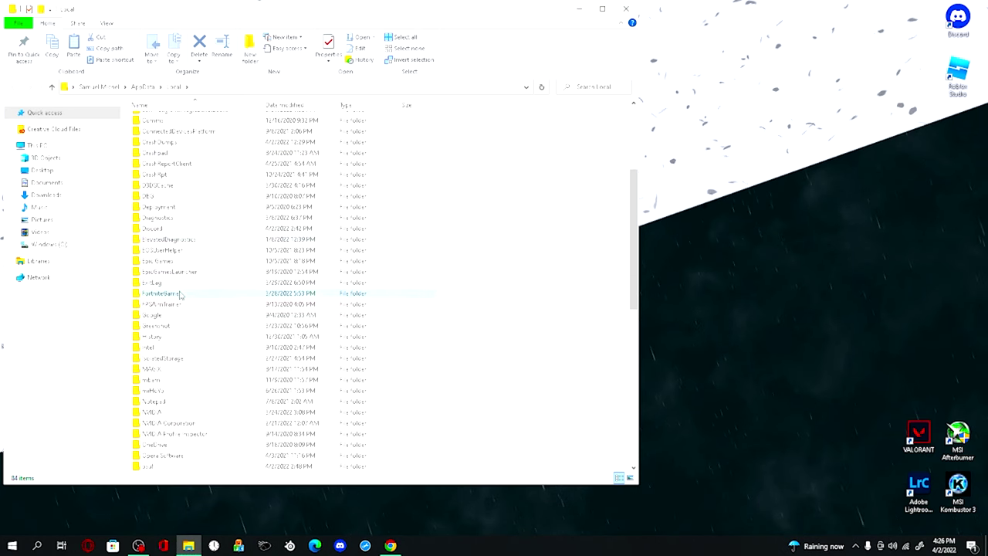
right_click(181, 294)
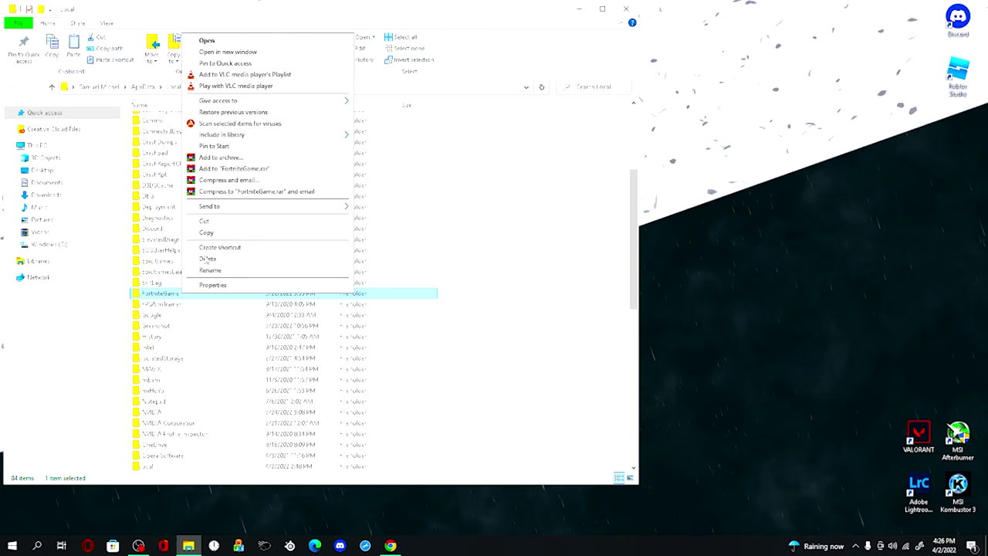
left_click(166, 292)
double_click(167, 294)
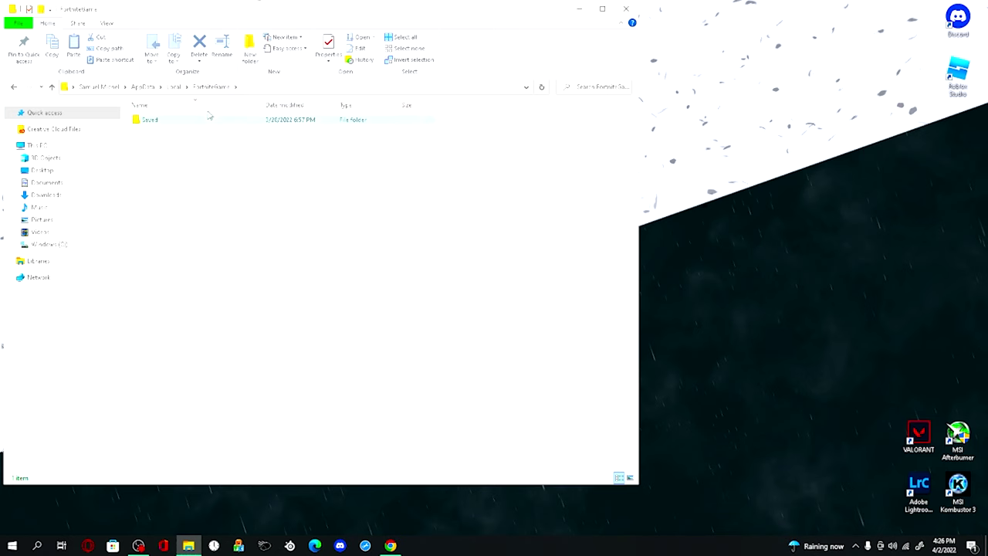
left_click(175, 86)
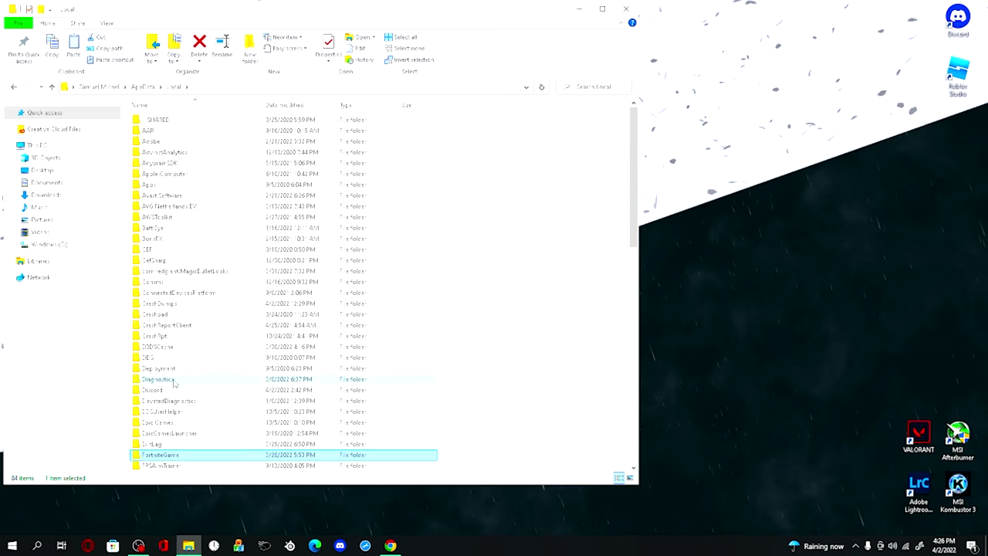
Delete the FortniteGame folder from the Local folder and close the file window.
scroll(174, 384, "down", 4)
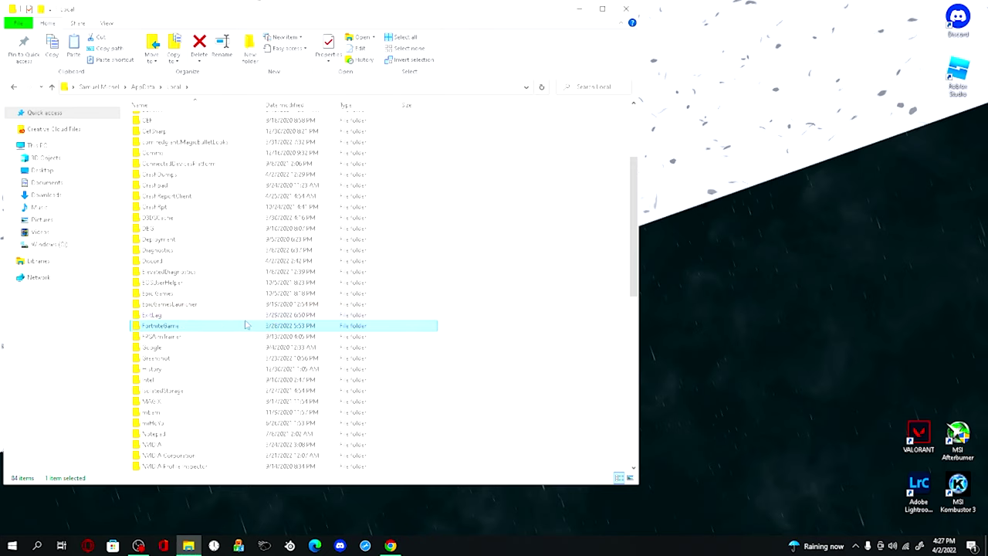
right_click(187, 327)
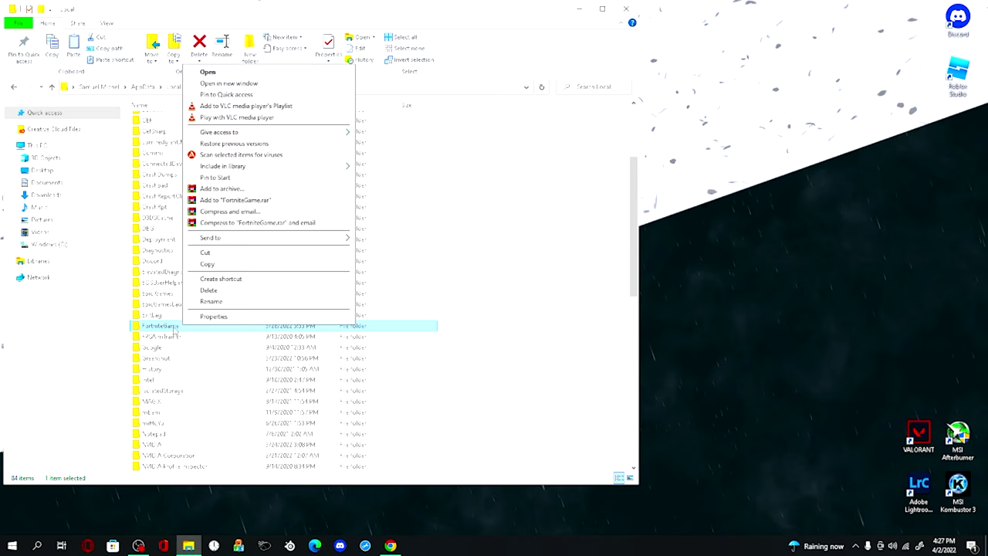
left_click(216, 290)
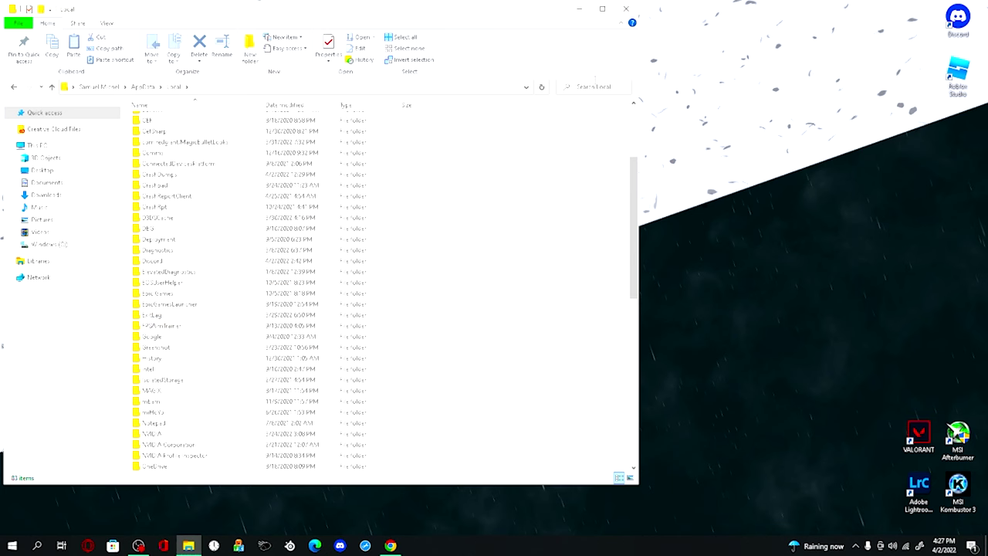
left_click(626, 10)
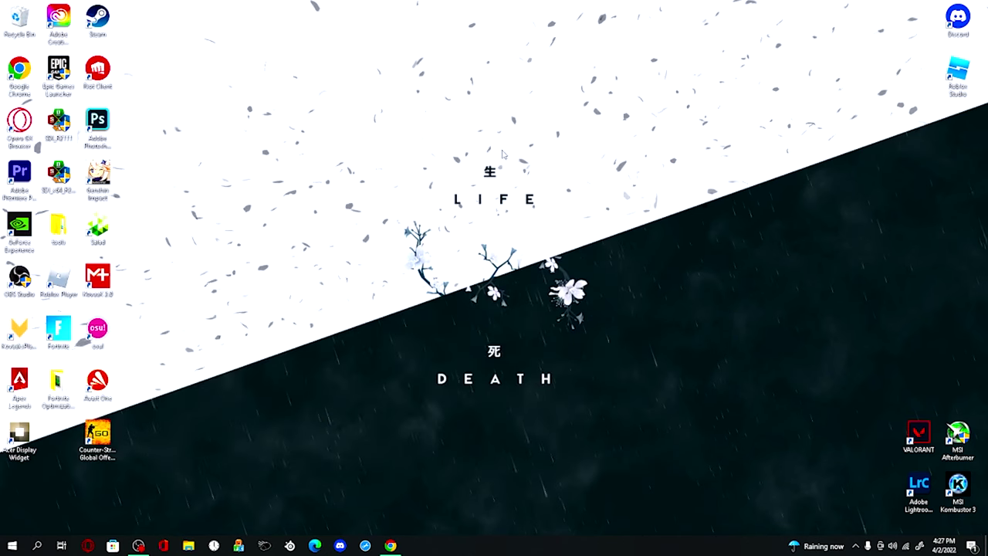
Launch Fortnite, accept automatically applying the best settings for the system, and dismiss the news screen.
double_click(63, 334)
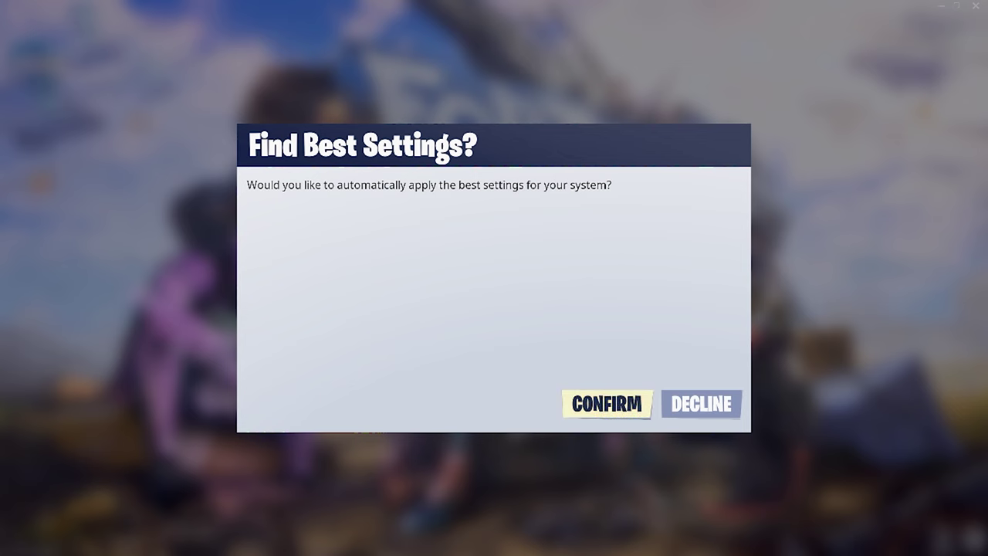
left_click(606, 403)
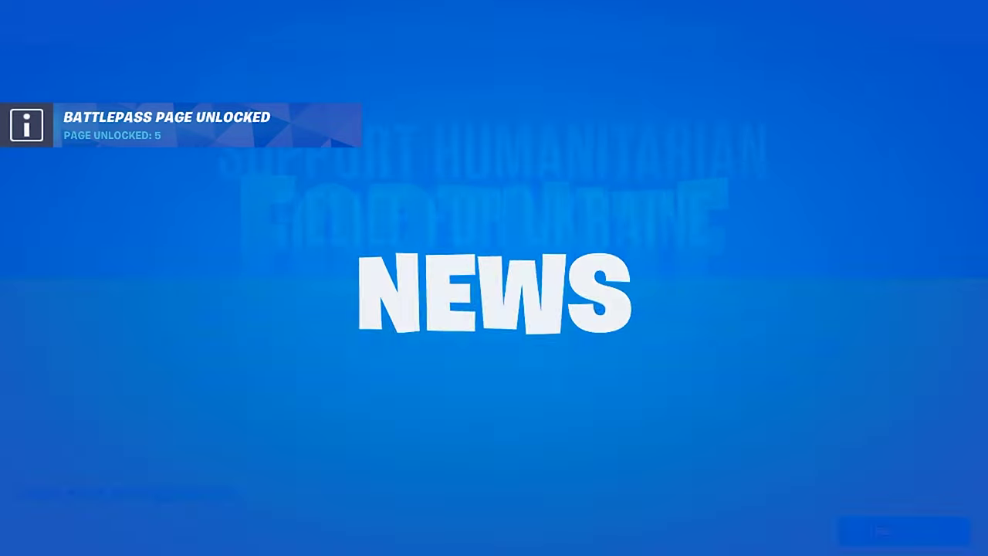
key("Escape")
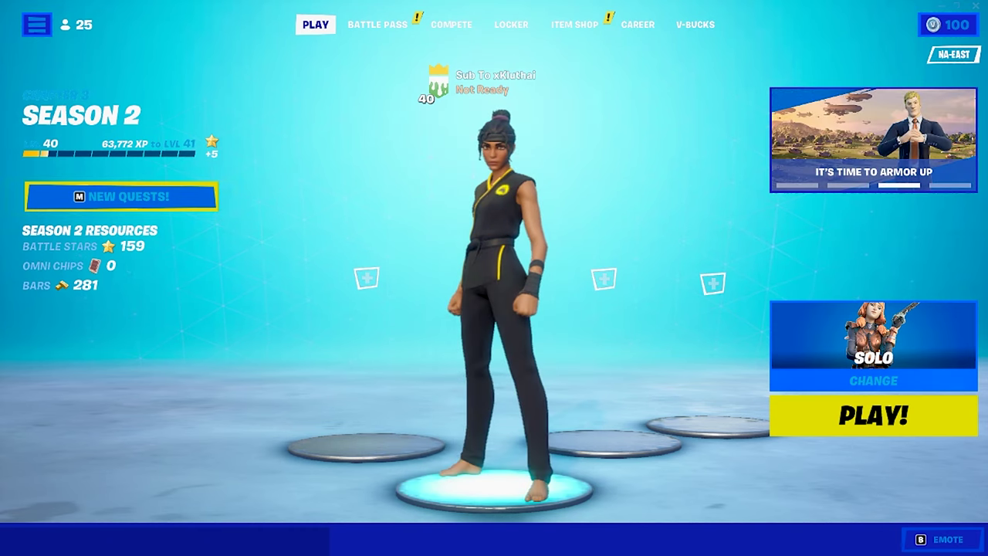
Open the game's video settings and set Window Mode to Fullscreen.
key("Escape")
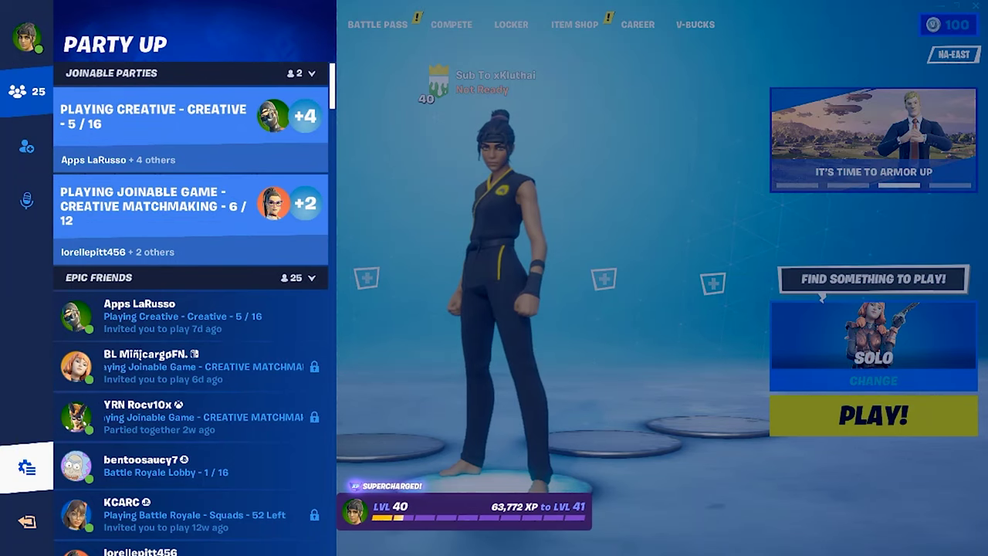
left_click(27, 468)
key("Return")
key("Down")
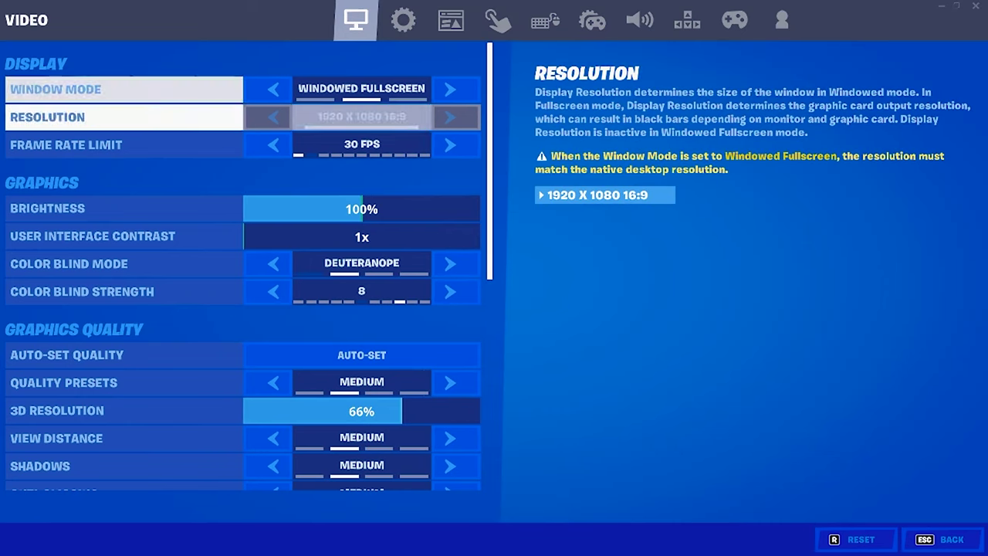
key("Up")
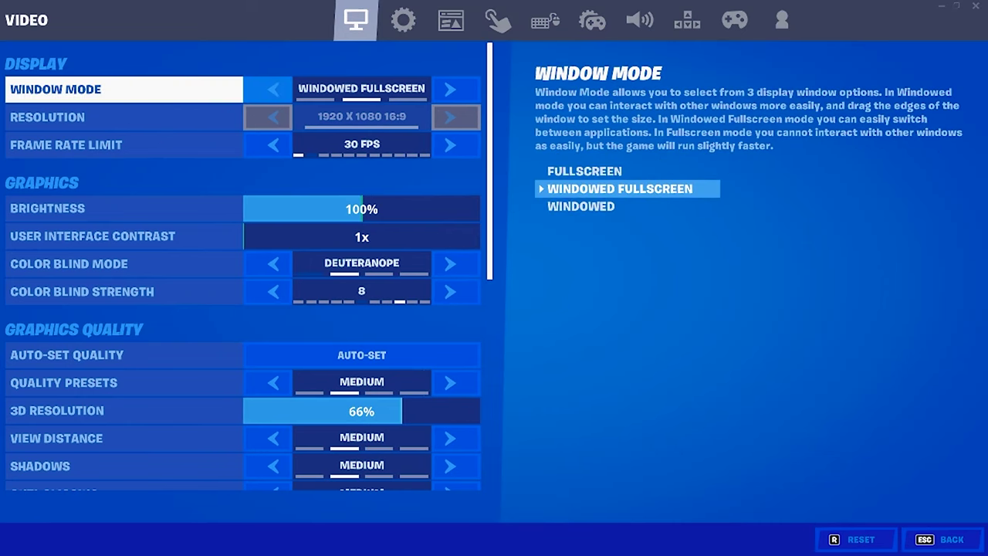
key("Left")
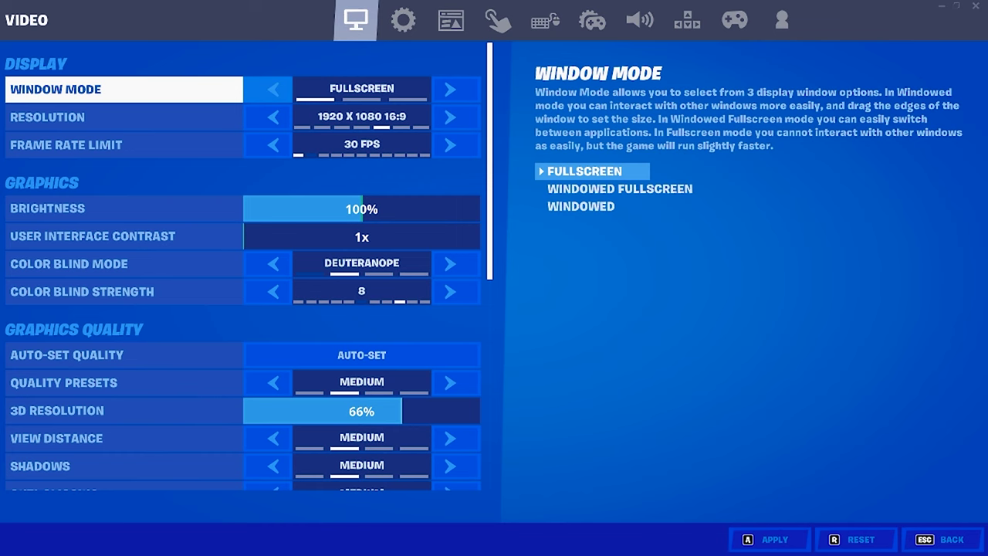
Set Sound Quality to Low in the audio settings.
left_click(592, 20)
left_click(639, 21)
scroll(231, 151, "down", 2)
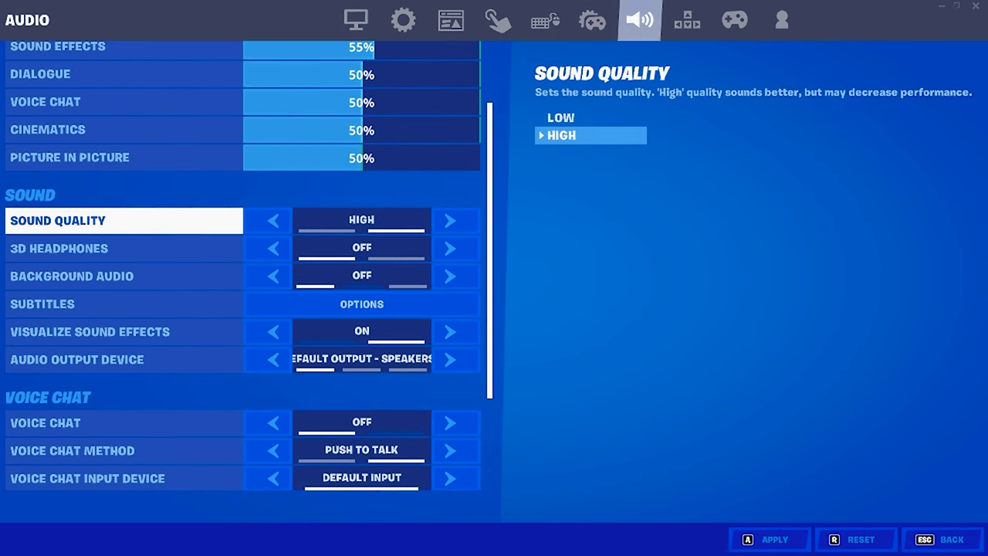
scroll(270, 221, "down", 1)
left_click(272, 155)
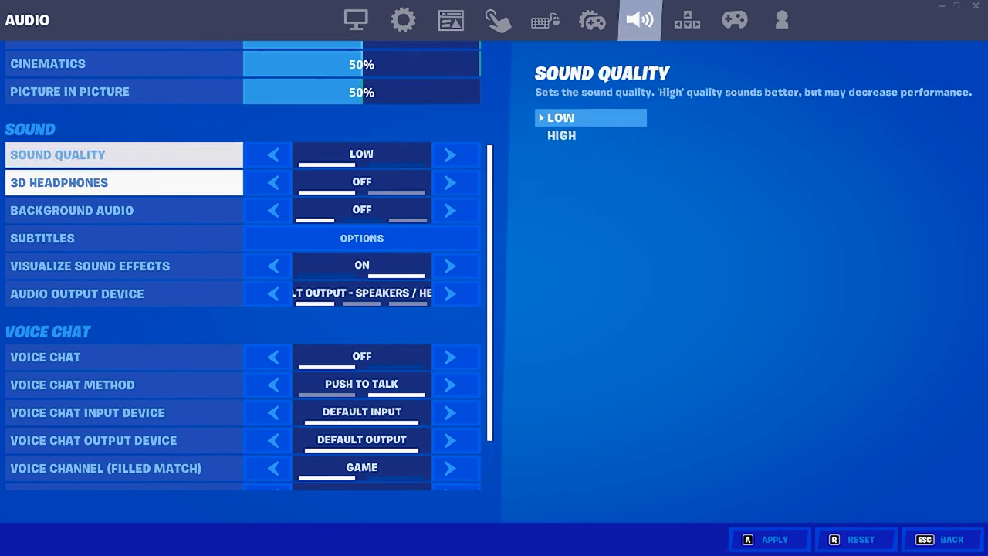
Review the remaining sound and voice chat options, and apply the changed video and audio settings.
scroll(270, 214, "down", 1)
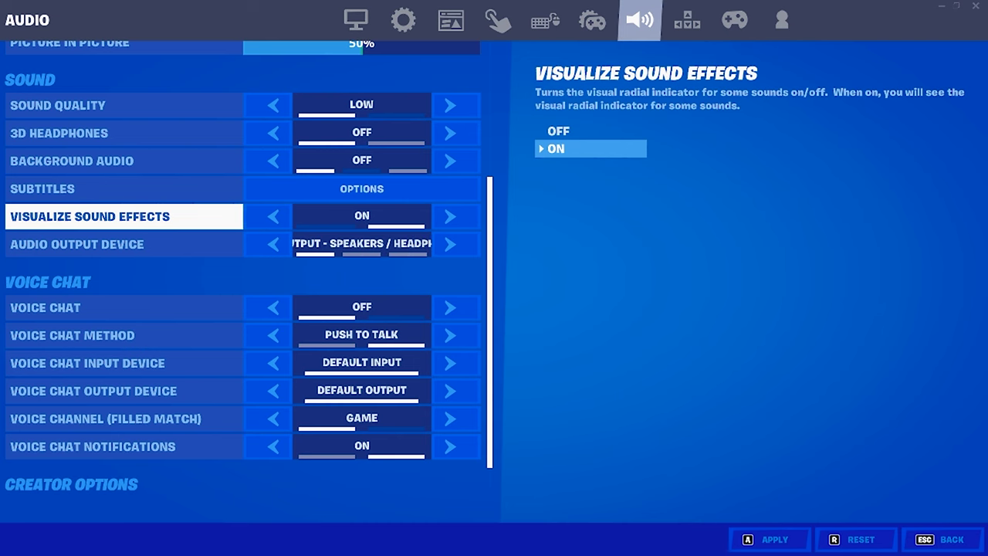
key("Down")
key("Down")
key("Down")
key("Down")
key("Down")
key("Down")
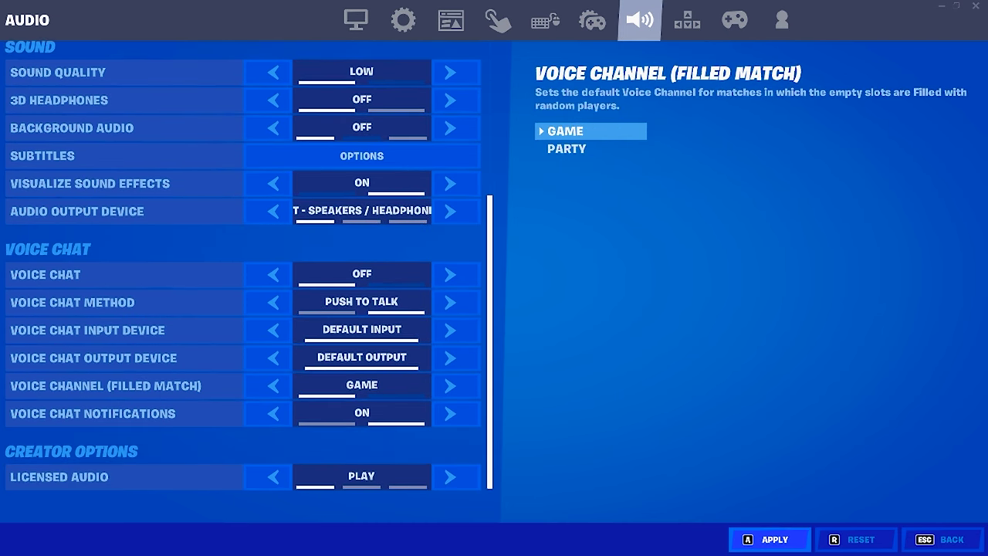
left_click(769, 540)
left_click(426, 281)
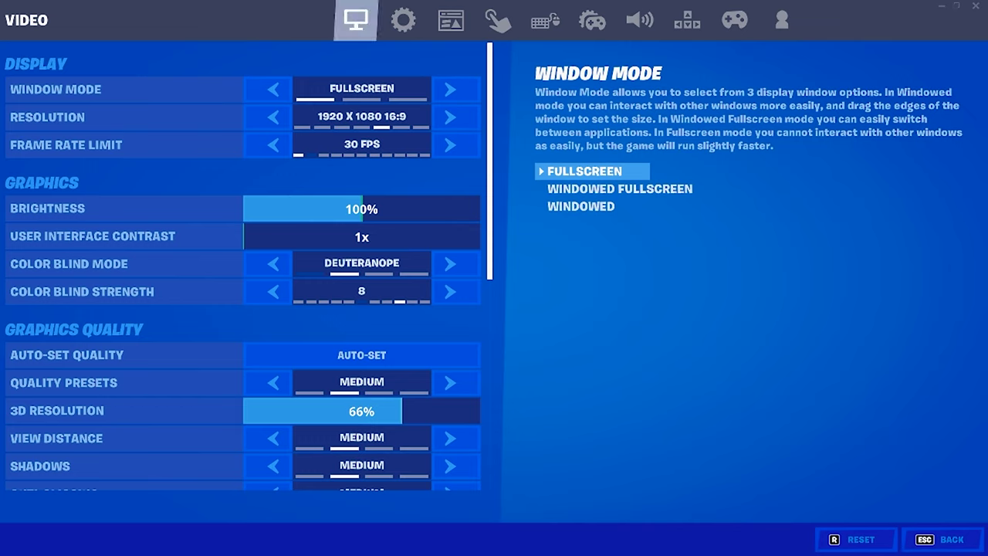
Examine the Game, Game UI, Touch and Motion, keyboard, controller and audio settings pages for options worth changing.
left_click(403, 20)
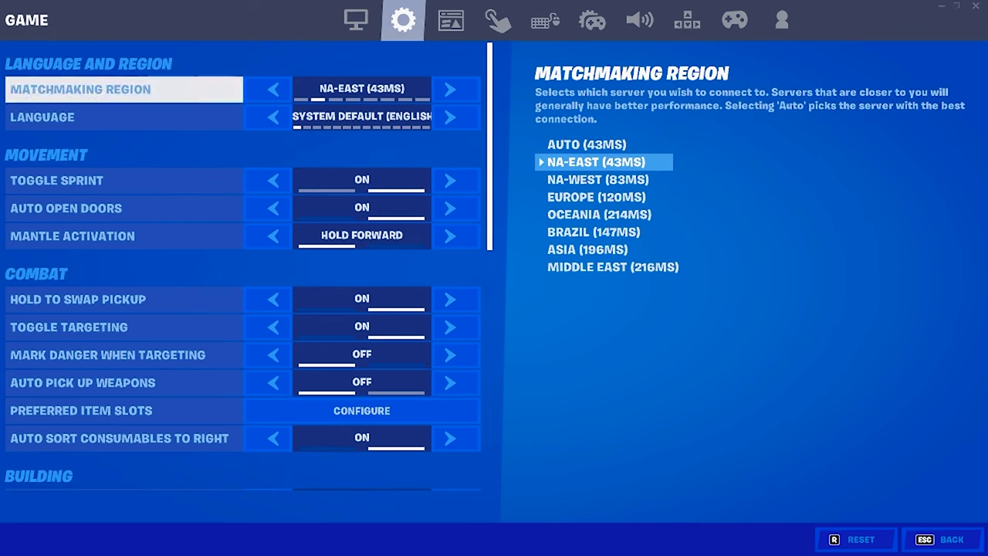
scroll(361, 186, "down", 1)
scroll(361, 202, "down", 5)
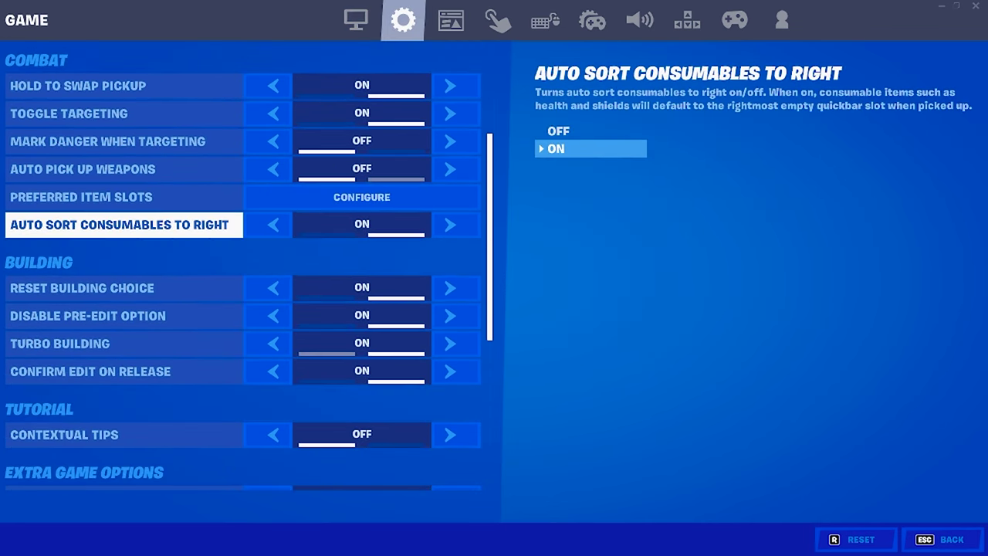
key("Down")
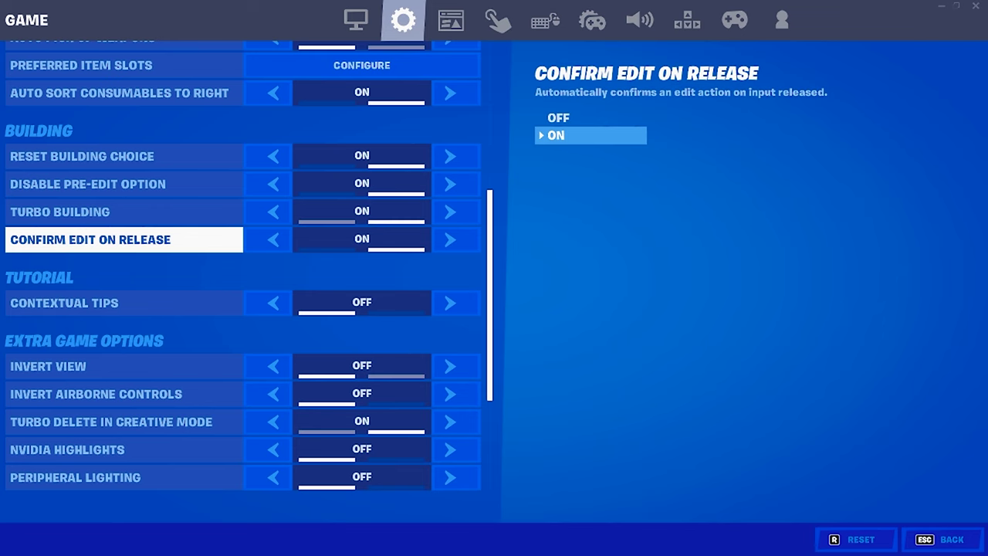
left_click(451, 20)
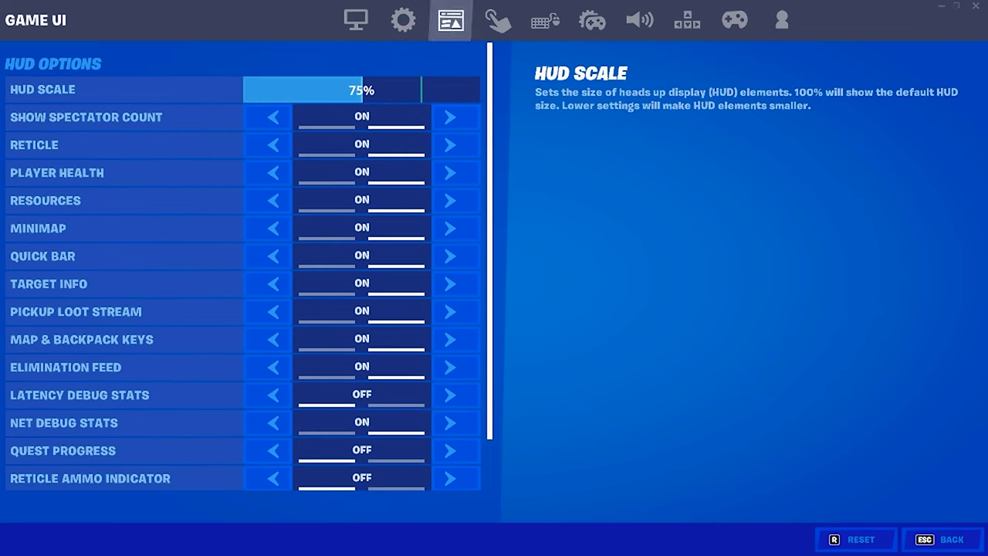
left_click(498, 20)
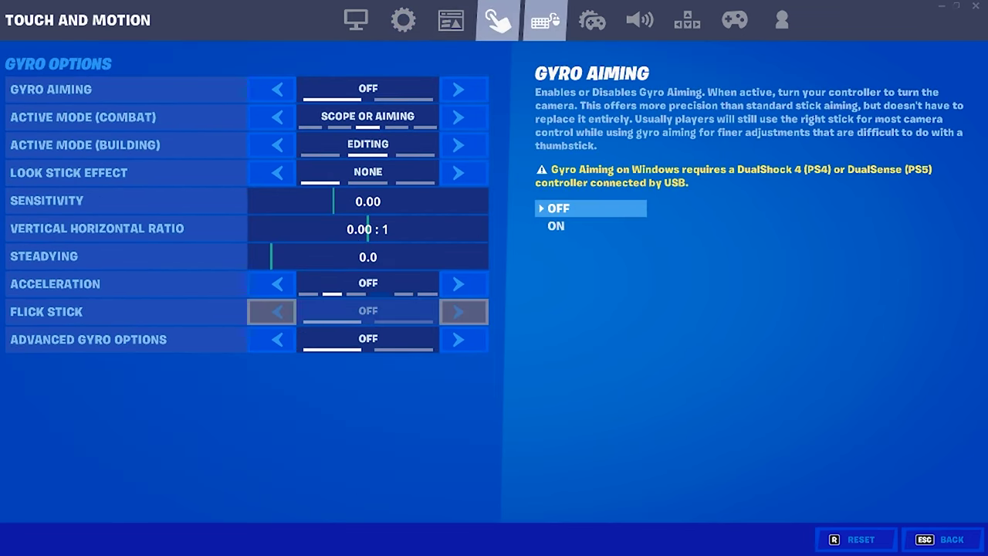
left_click(545, 20)
left_click(593, 20)
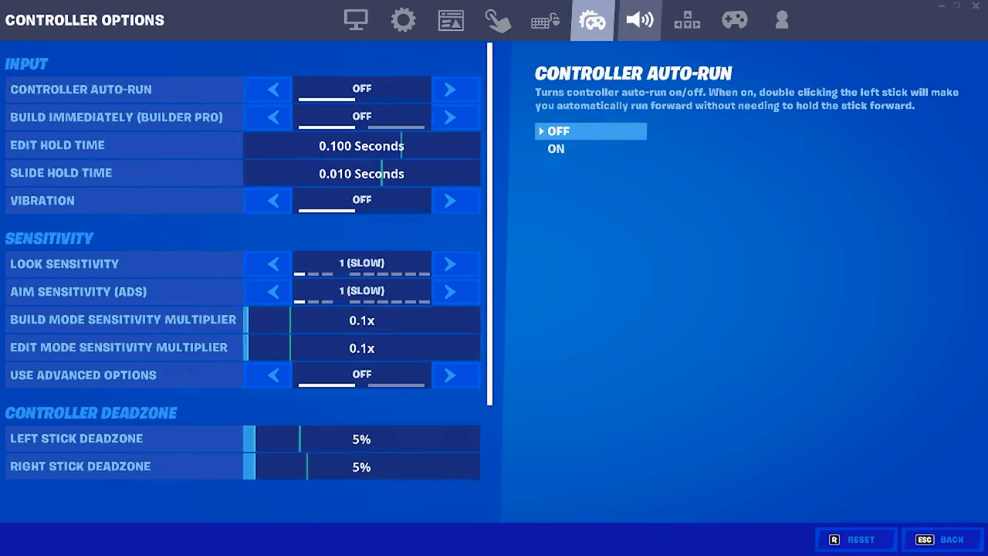
left_click(640, 20)
left_click(687, 20)
Turn off Show Text Chat in the Account and Privacy settings and apply the change.
left_click(782, 20)
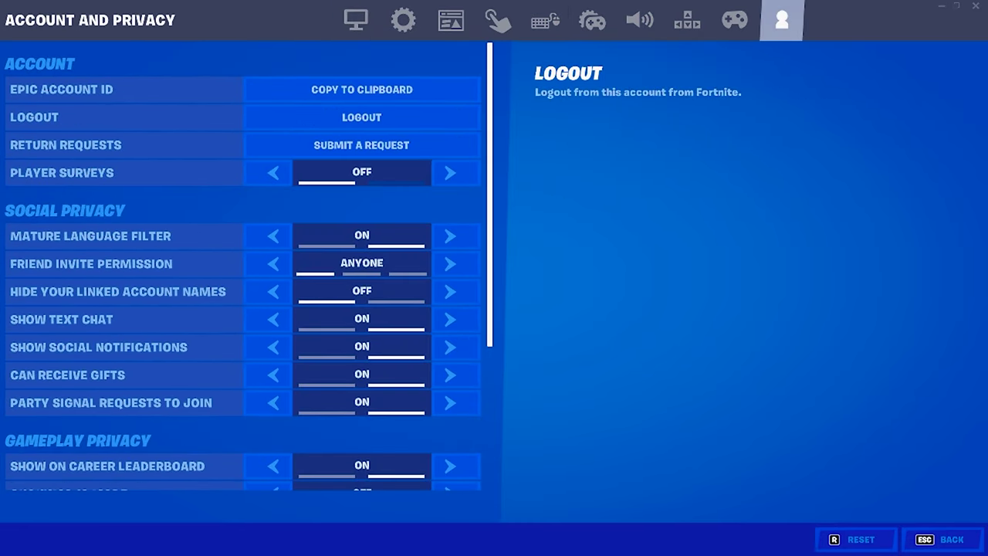
left_click(273, 320)
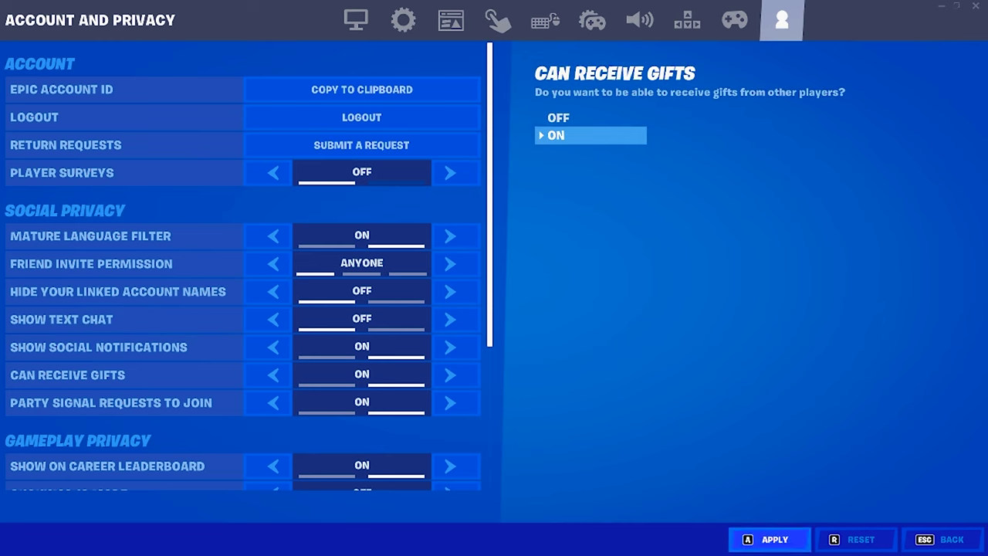
left_click(769, 539)
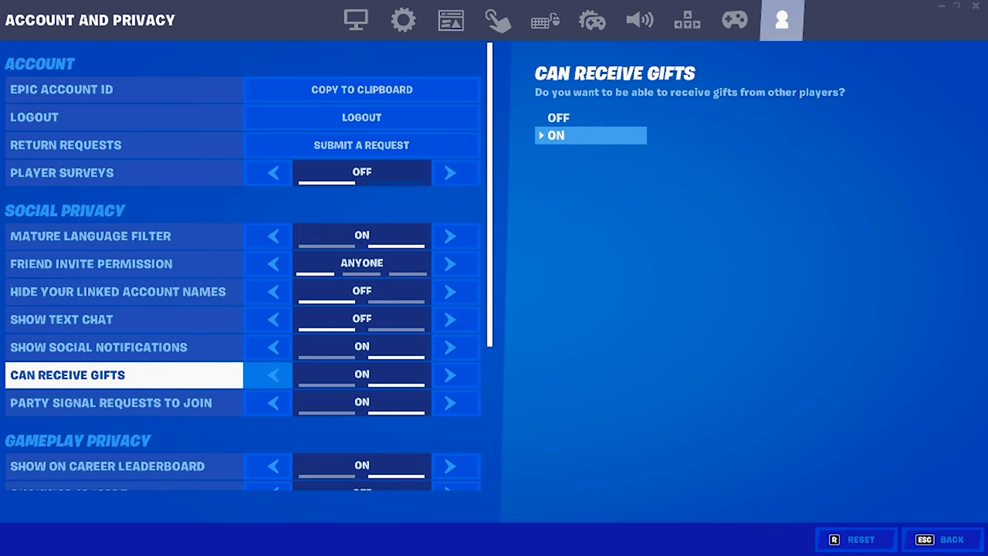
Examine the remaining social and gameplay privacy options in the Account and Privacy settings.
key("Down")
key("Down")
key("Down")
key("Down")
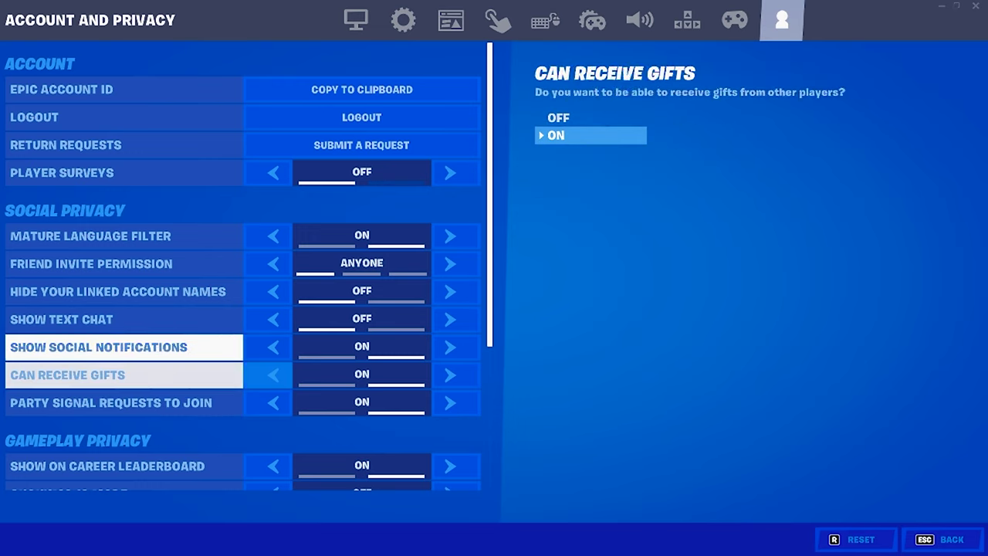
scroll(232, 360, "down", 3)
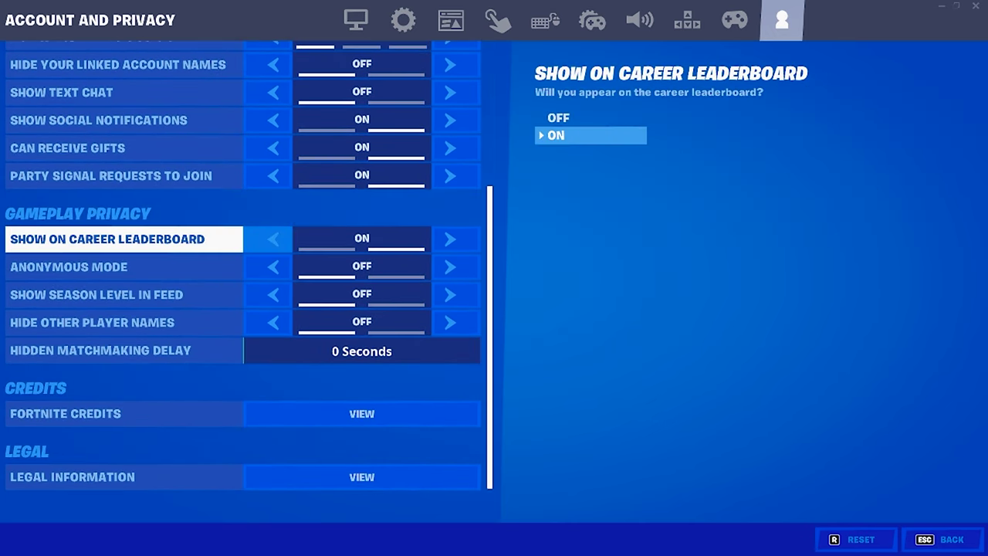
Turn off Show on Career Leaderboard in the gameplay privacy settings.
key("Left")
key("Down")
key("Down")
key("Down")
key("Down")
Examine the account and social privacy options, including player surveys, mature language filter, text chat, social notifications and gifts.
key("Up")
key("Up")
key("Up")
key("Up")
key("Up")
key("Up")
key("Up")
key("Up")
key("Up")
key("Up")
key("Up")
key("Up")
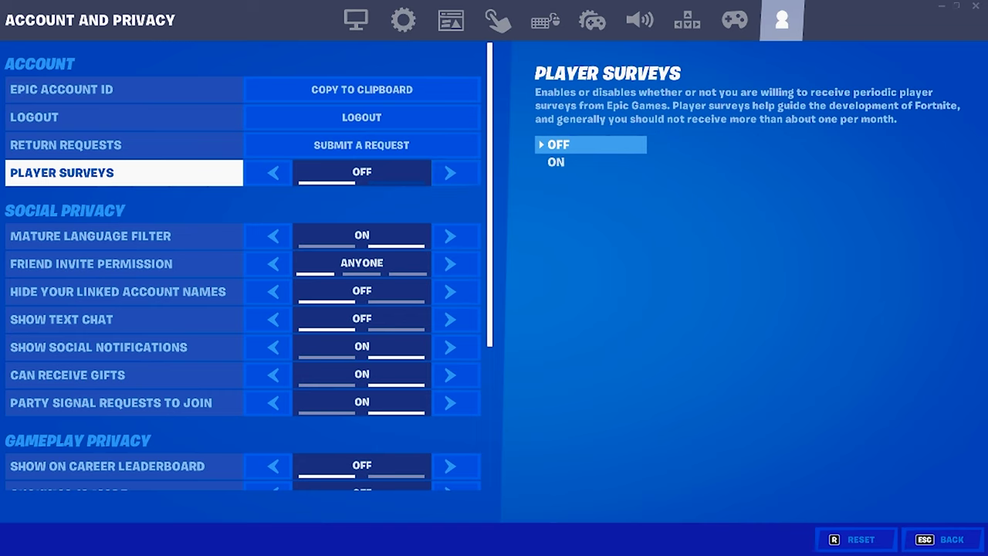
key("Down")
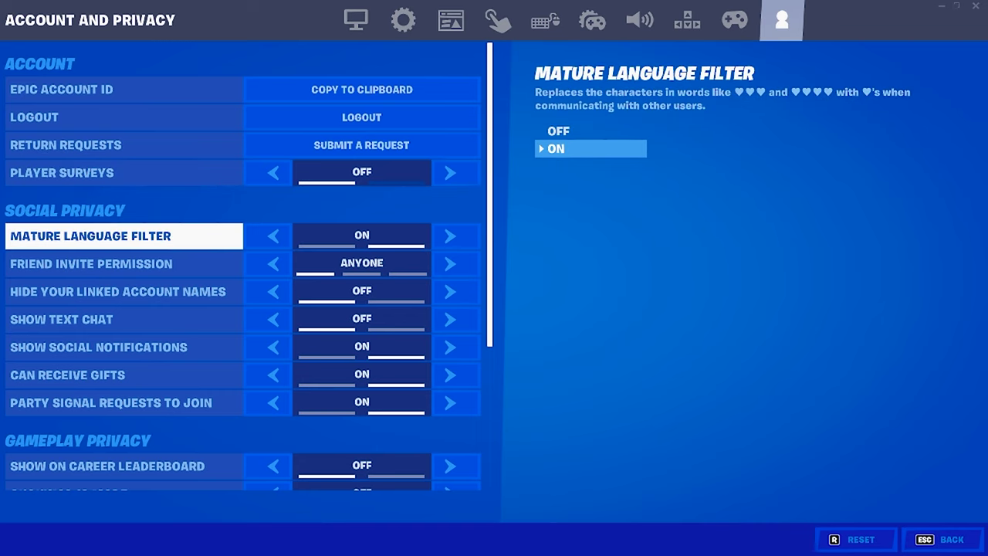
key("Down")
key("Down")
key("Down")
key("Down")
key("Down")
key("Down")
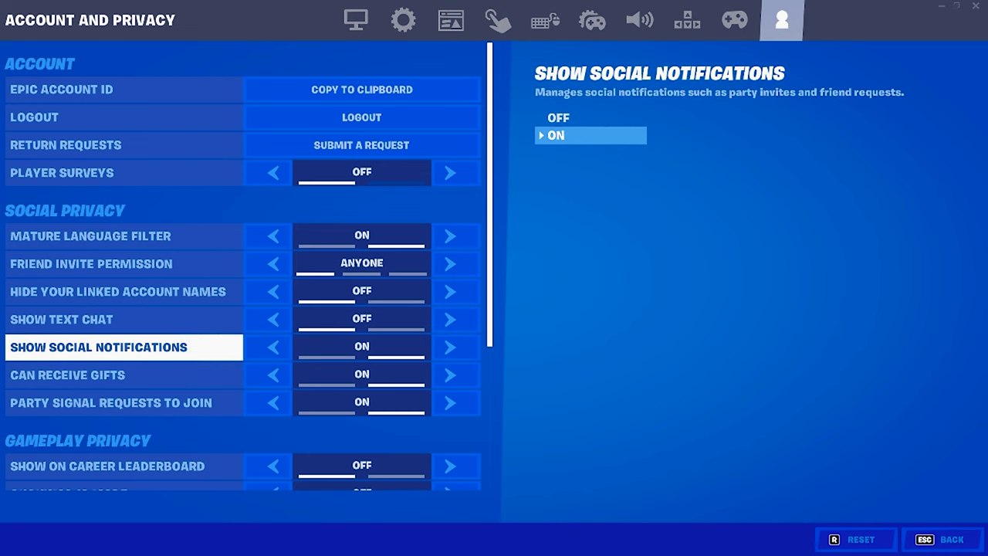
key("Up")
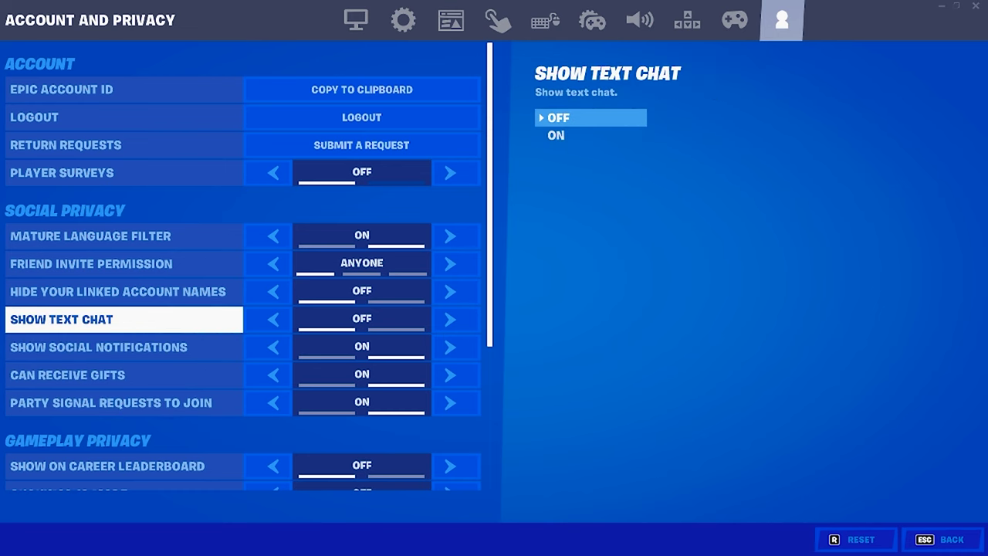
key("Down")
key("Down")
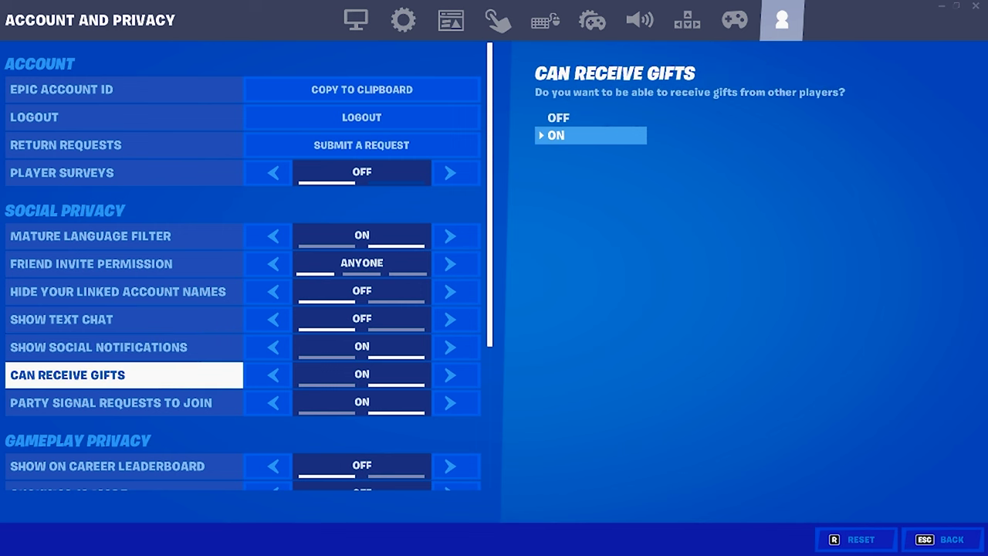
Set the video display resolution to 1440 x 810 16:9 and apply the change.
left_click(355, 20)
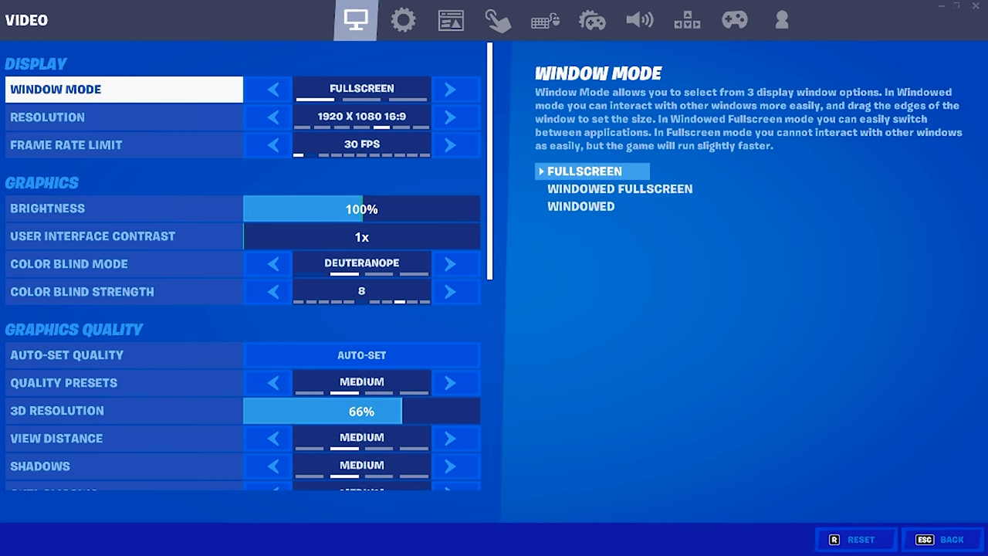
key("Down")
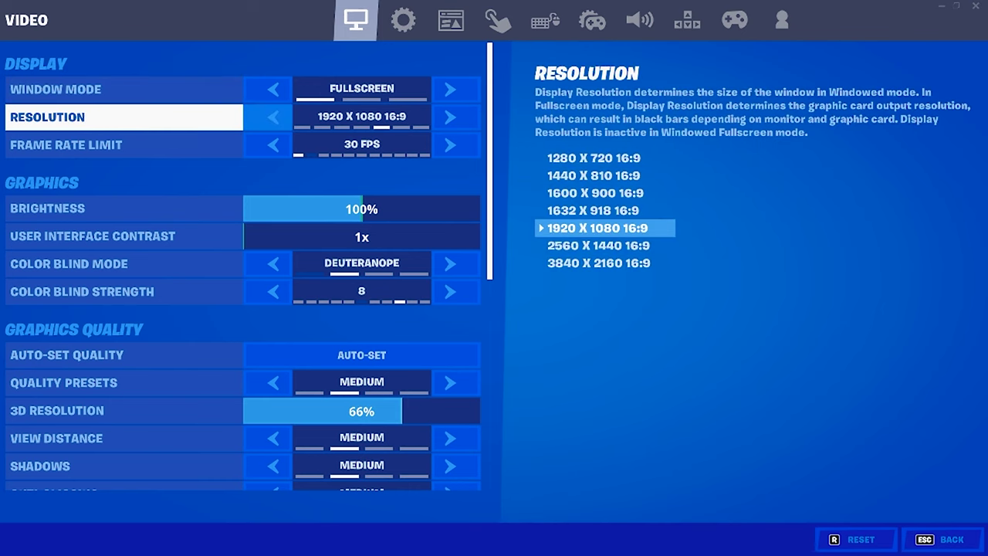
key("Left")
key("Left")
key("Left")
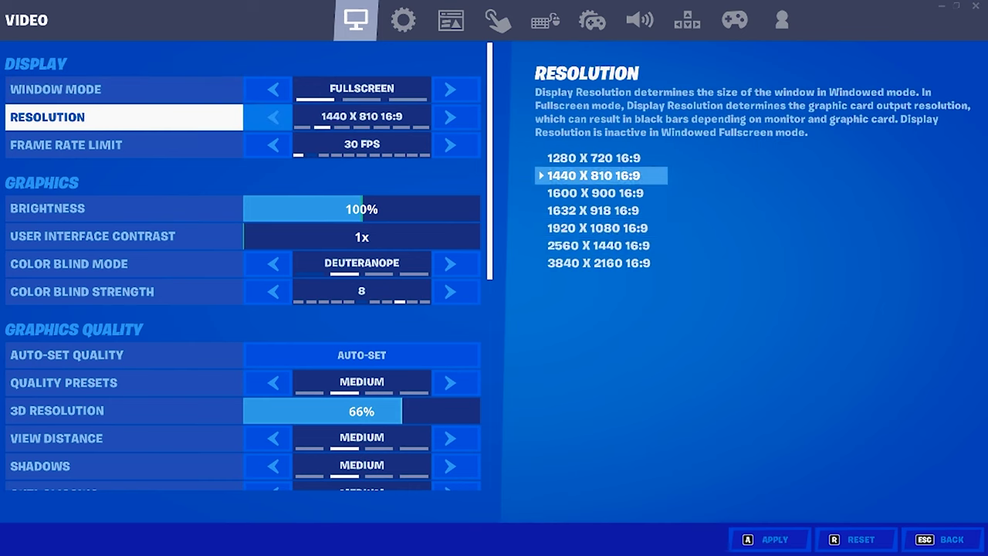
key("Right")
key("Right")
key("Left")
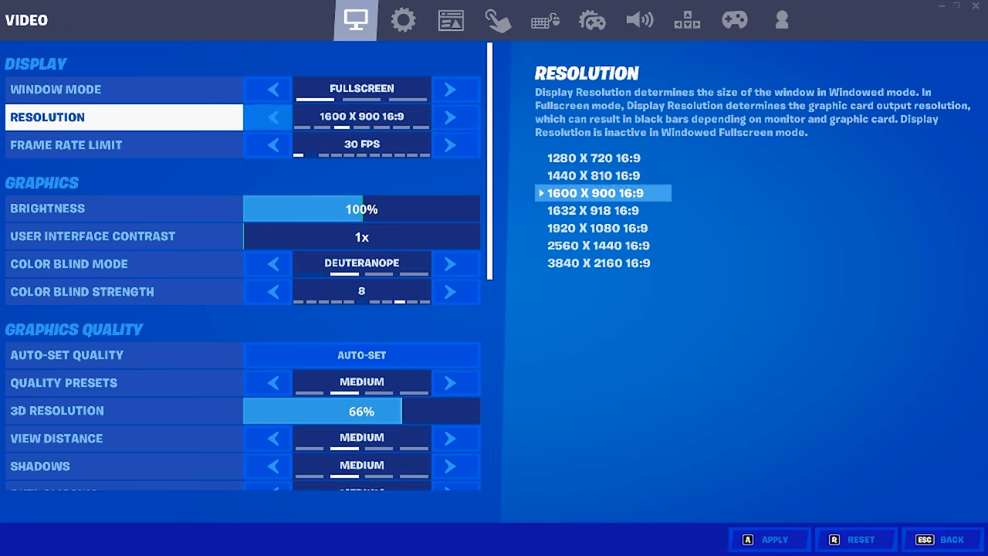
key("Left")
key("Right")
key("Left")
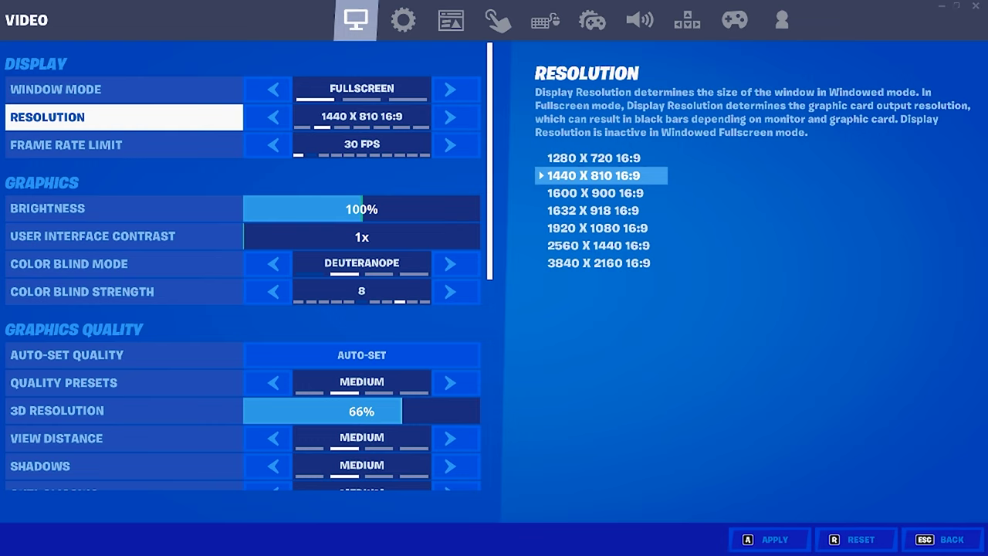
key("Down")
key("Up")
key("Down")
key("Down")
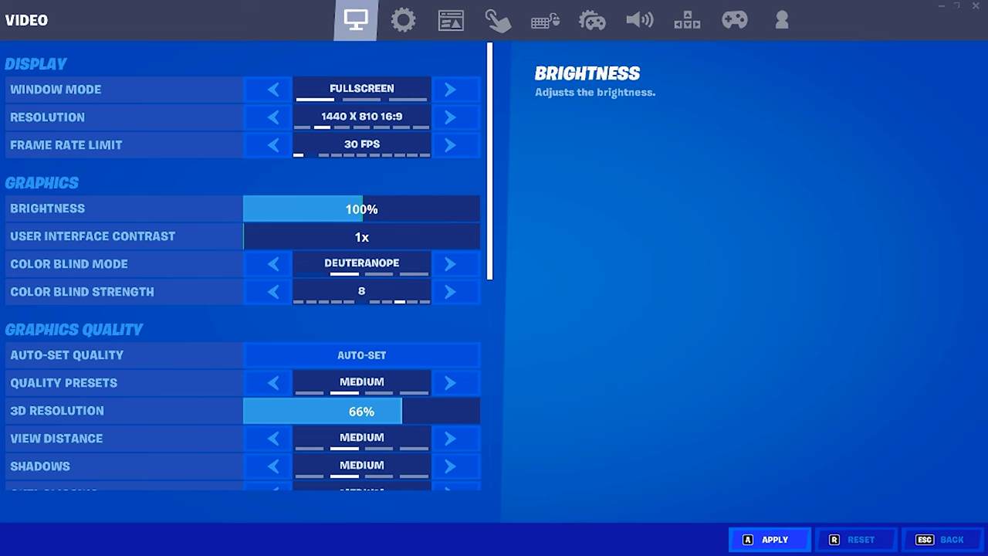
key("a")
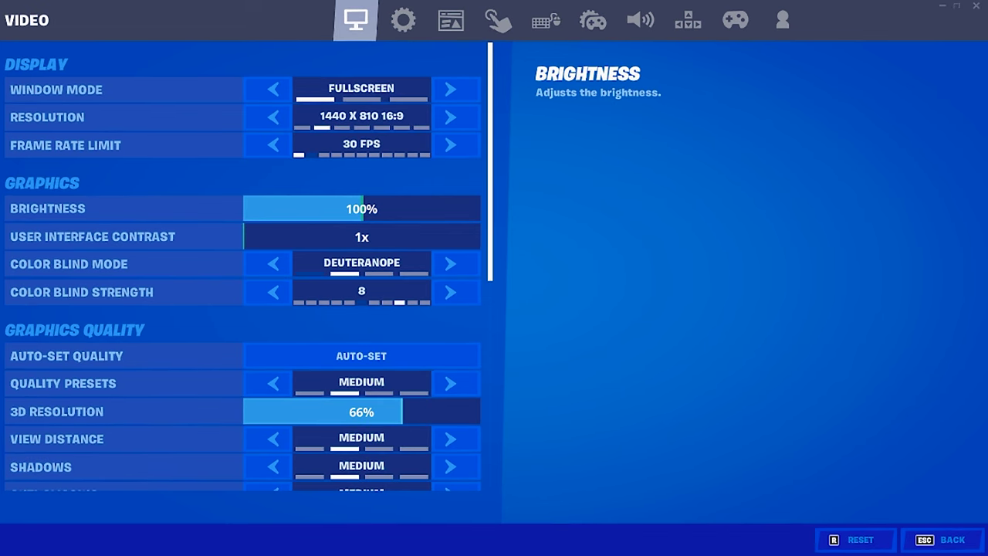
Set the Frame Rate Limit to 144 FPS.
left_click(450, 145)
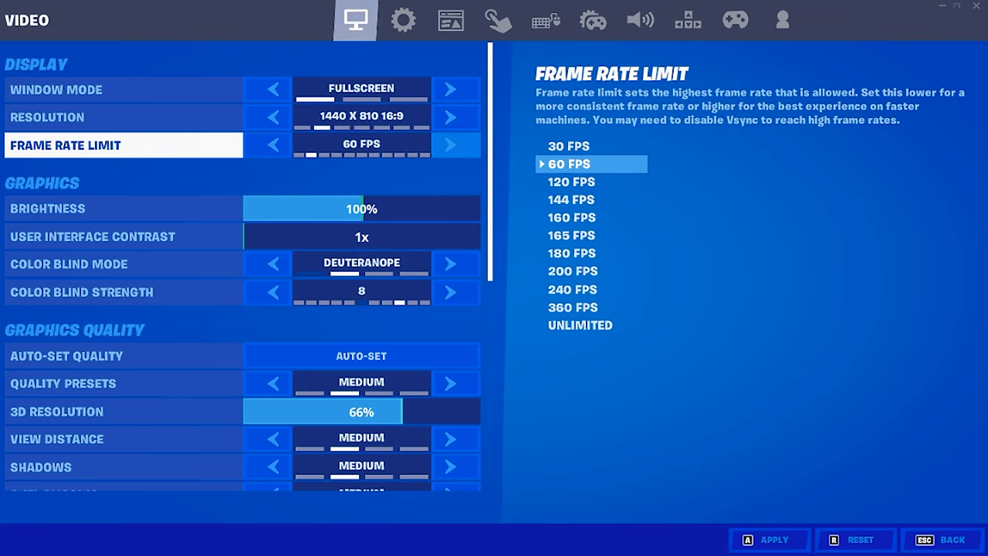
key("Right")
key("Right")
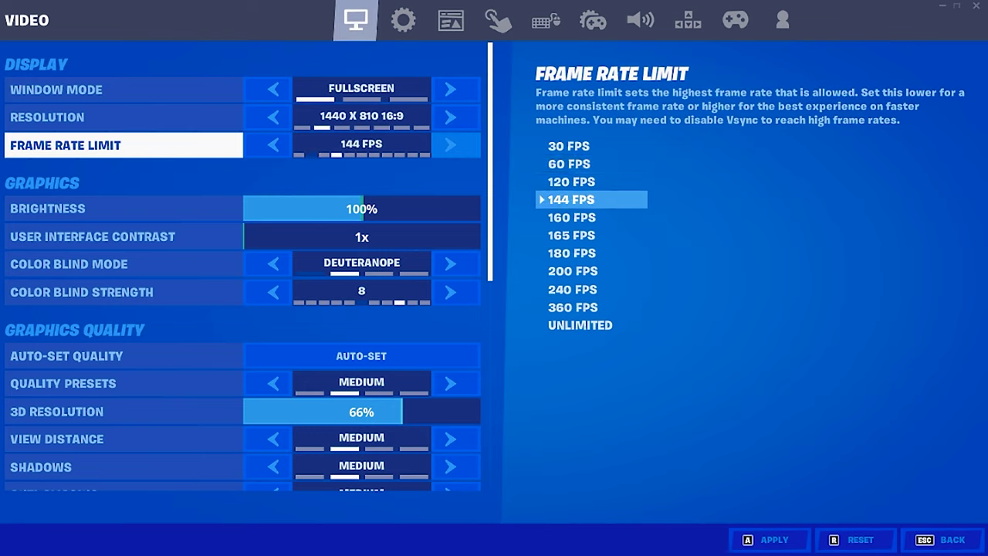
Examine the brightness, user interface contrast, color blind and auto-set quality options in the video settings.
scroll(361, 194, "down", 1)
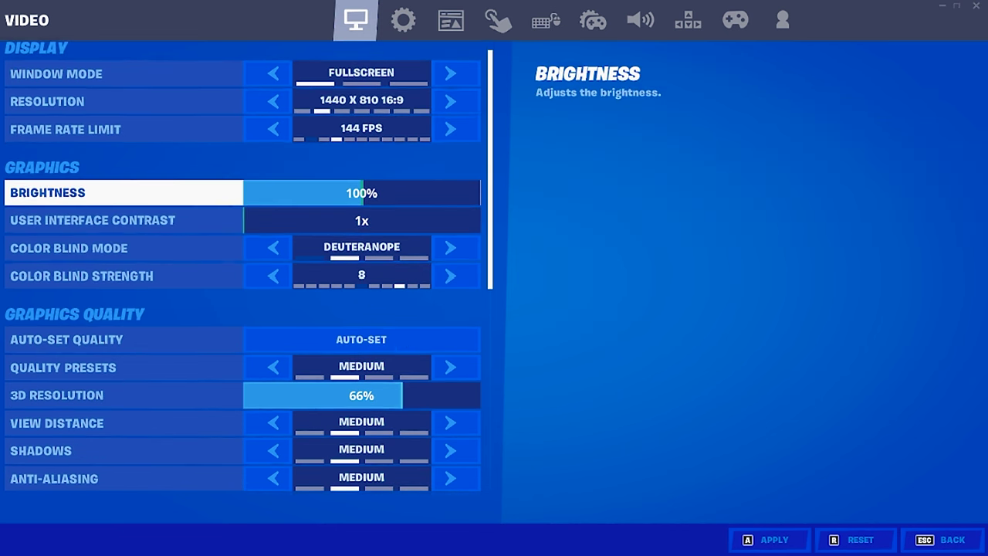
key("Down")
key("Up")
key("Down")
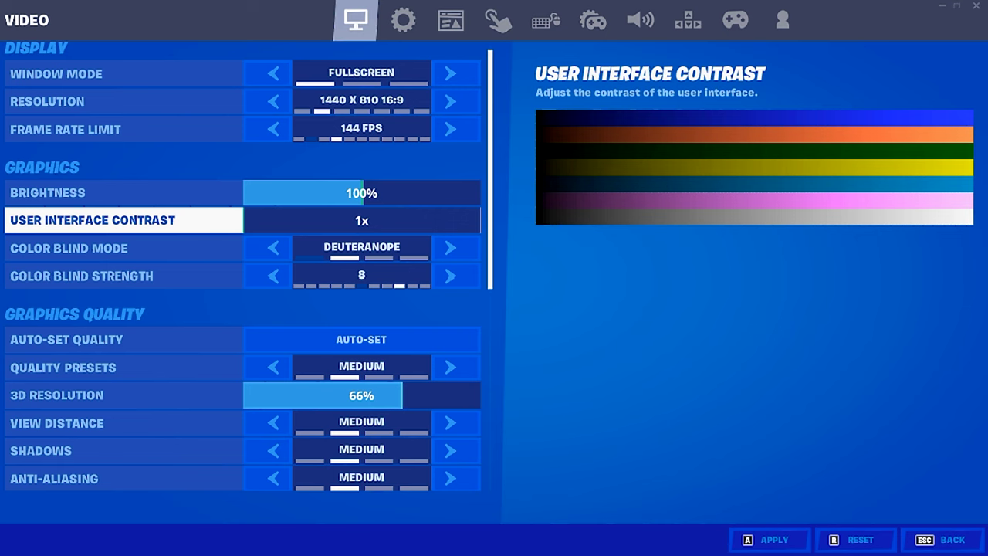
key("Down")
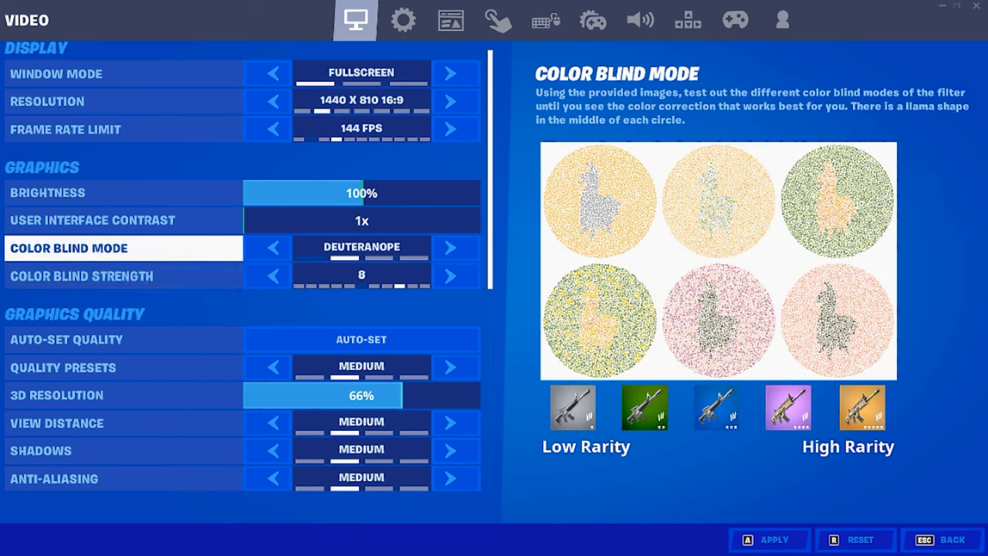
scroll(246, 270, "down", 2)
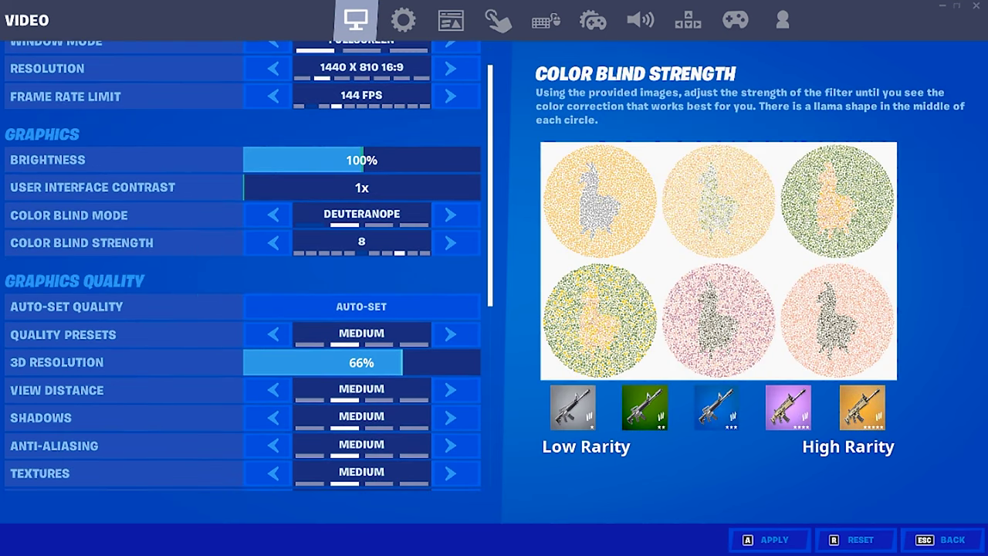
key("Down")
key("Down")
key("Up")
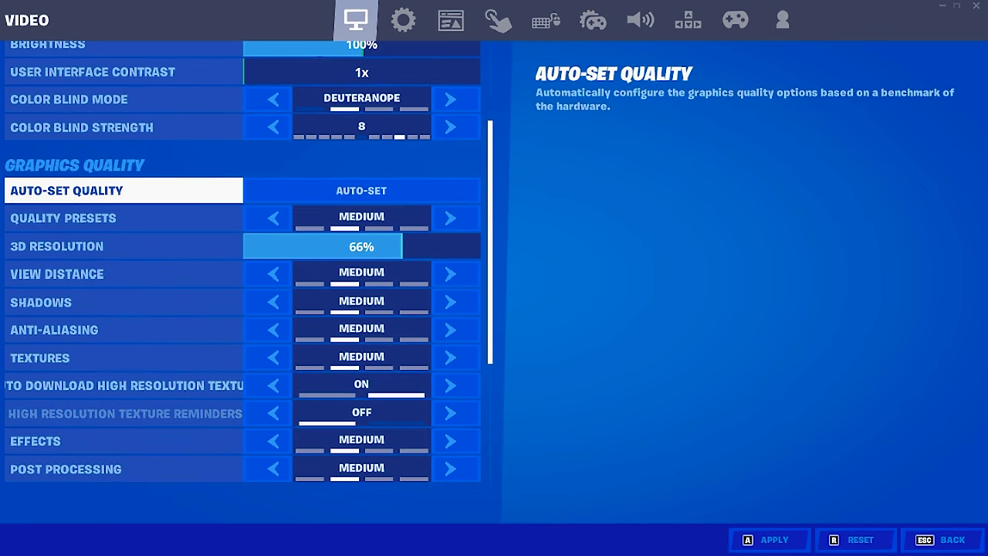
Set Quality Presets to Low and 3D Resolution to 100%, and apply the video changes.
key("Down")
left_click(268, 218)
left_click_drag(364, 246, 485, 247)
key("a")
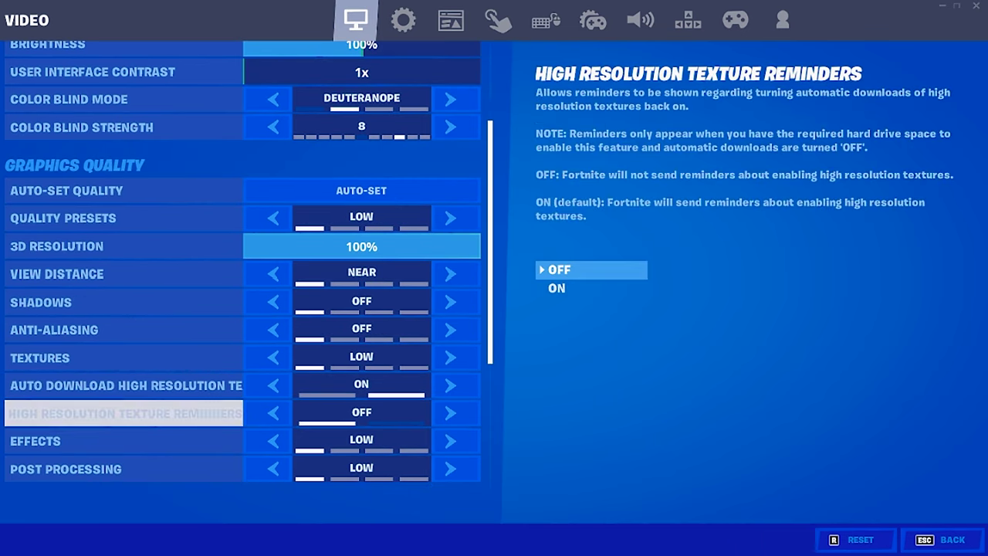
Turn off Auto Download High Resolution Textures and Motion Blur in the video settings.
scroll(232, 383, "down", 2)
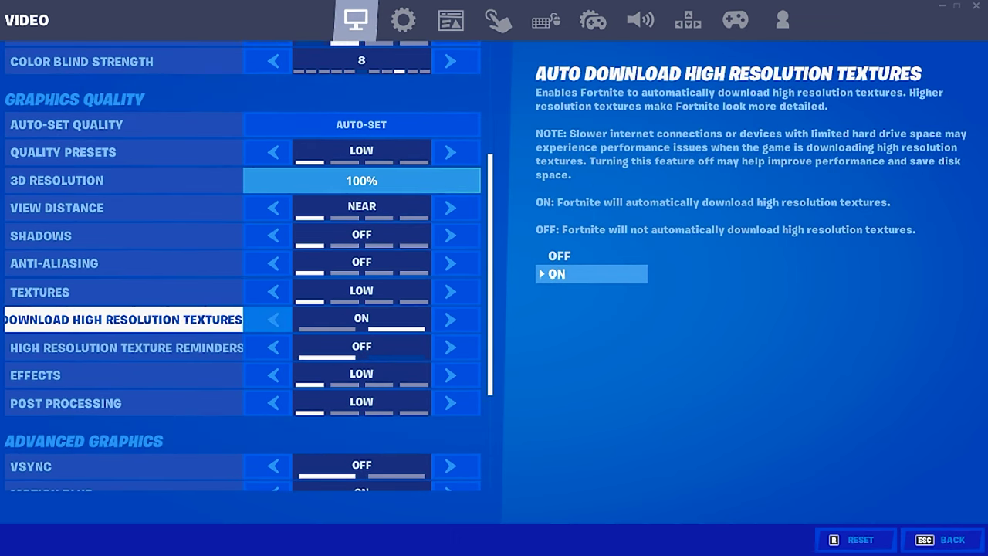
key("Left")
key("Down")
key("Down")
key("Down")
key("Down")
key("Down")
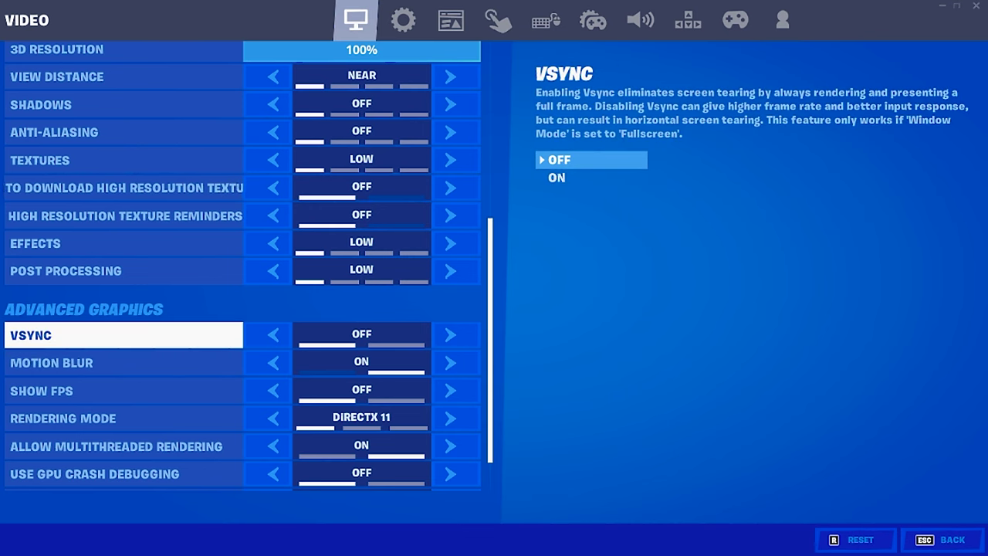
left_click(273, 363)
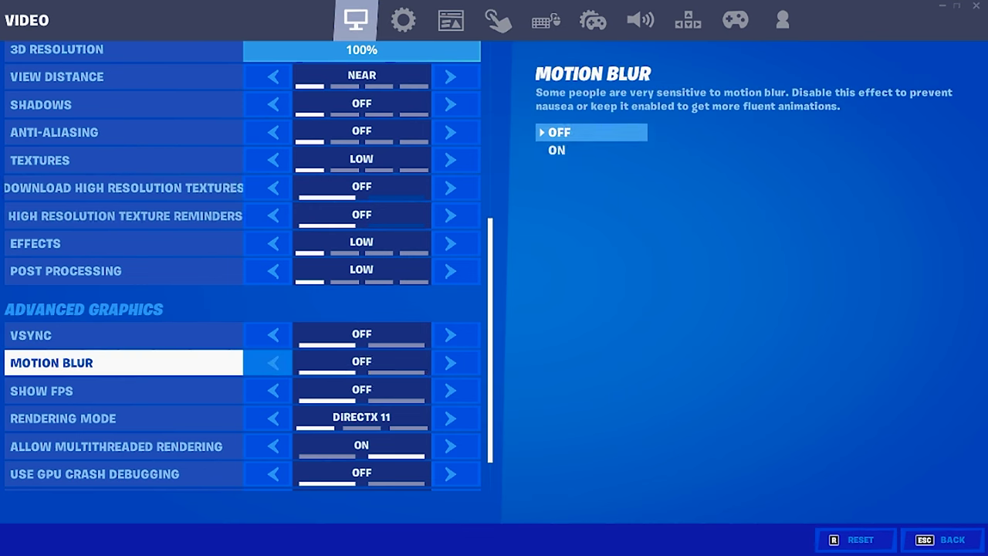
Turn on Show FPS and set Rendering Mode to Performance (Beta), acknowledging the restart notice.
left_click(450, 389)
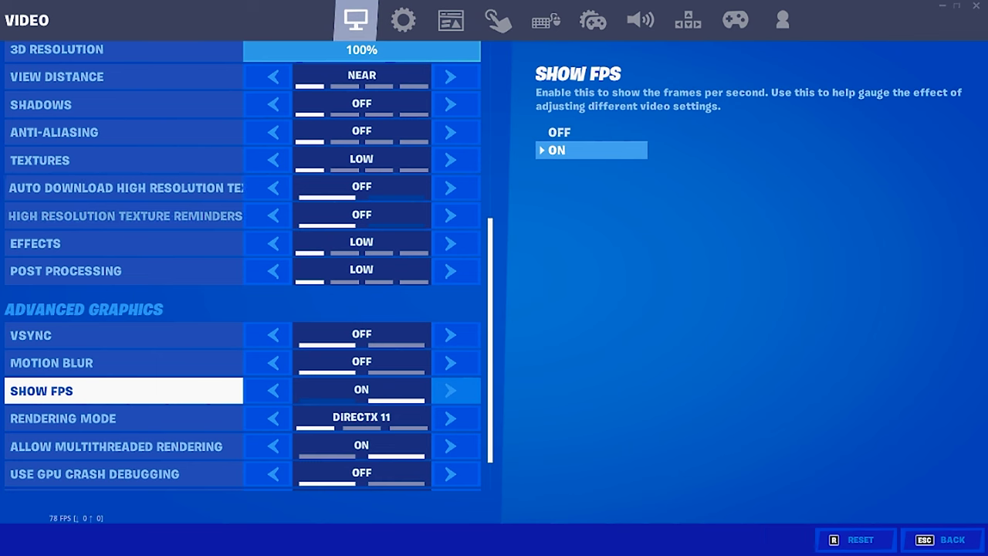
scroll(450, 390, "down", 1)
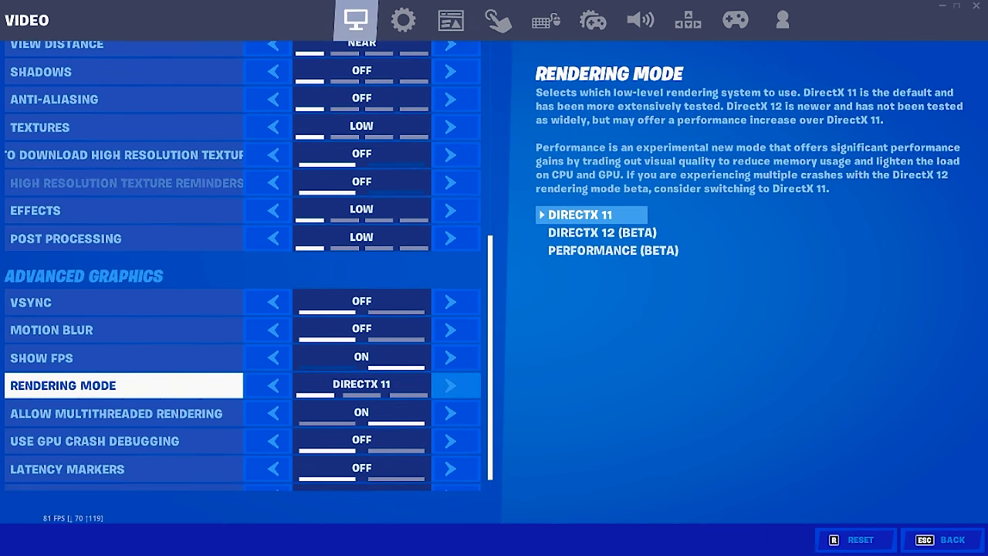
left_click(450, 385)
left_click(450, 385)
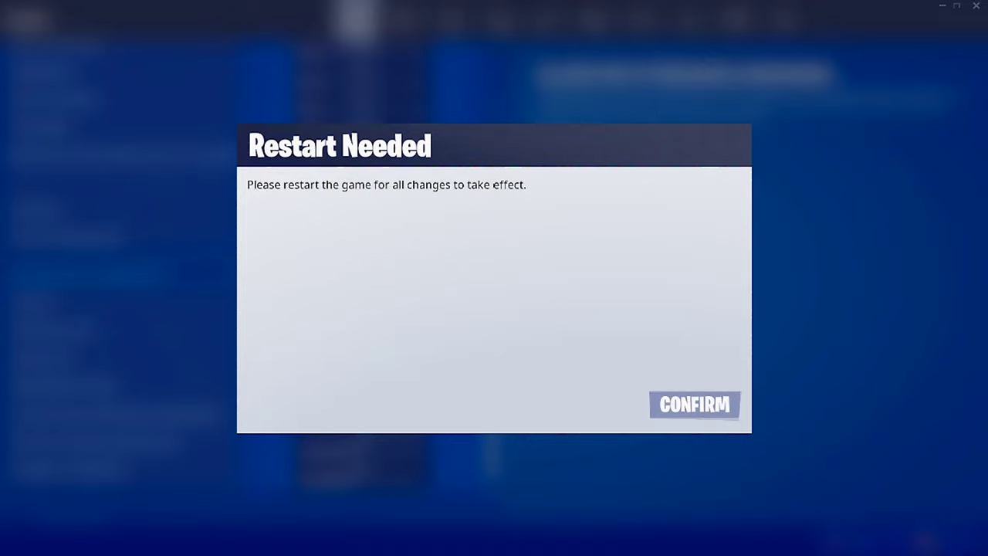
left_click(694, 405)
Set NVIDIA Reflex Low Latency to On +Boost and apply the change.
scroll(363, 417, "down", 1)
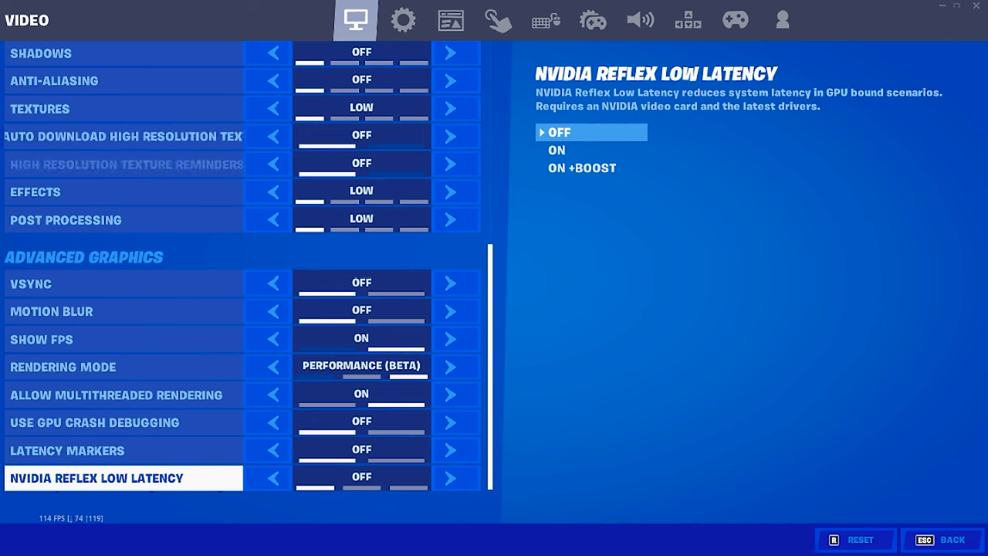
left_click(454, 478)
left_click(453, 478)
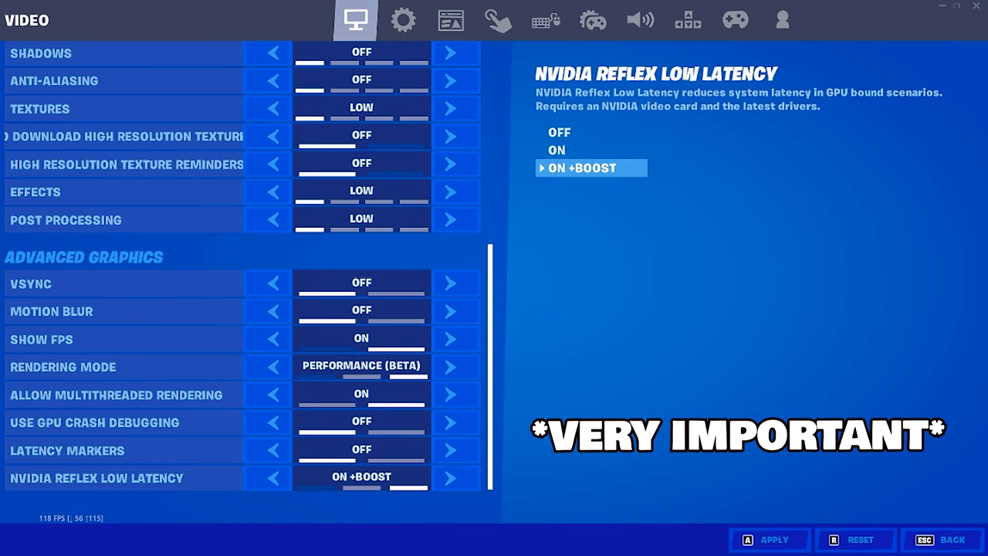
left_click(770, 540)
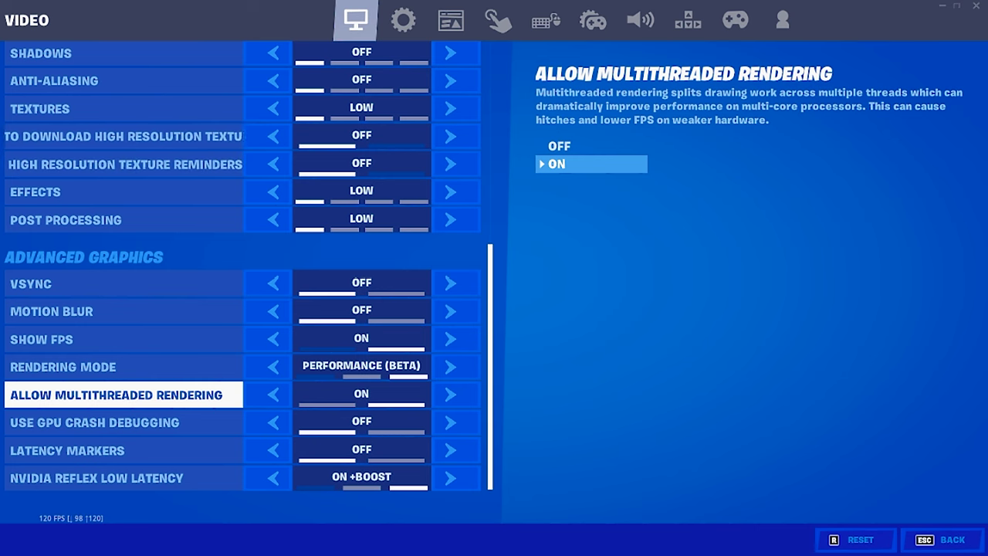
Review the configured display, graphics quality and advanced graphics options in the video settings.
scroll(243, 392, "up", 6)
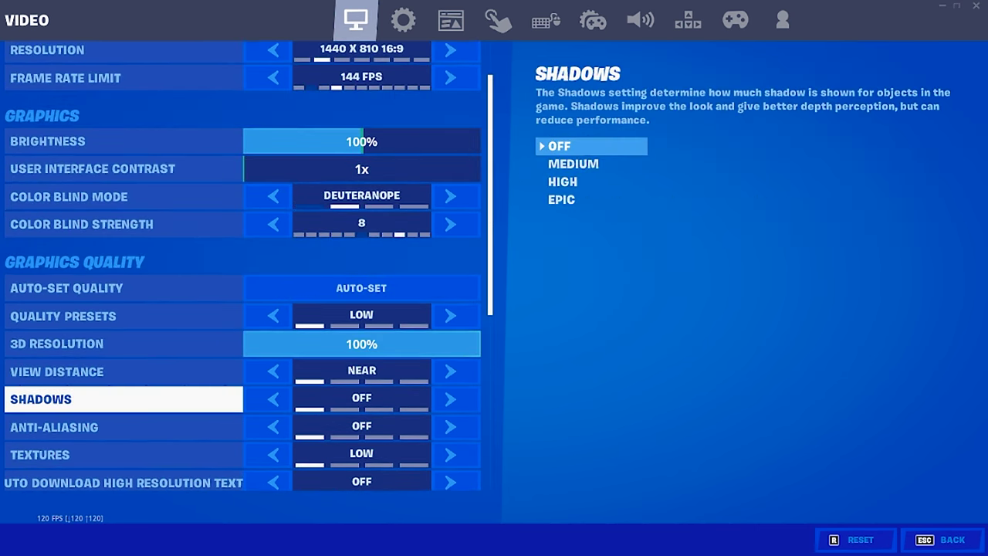
scroll(243, 386, "down", 2)
key("Down")
key("Down")
key("Down")
key("Down")
key("Down")
key("Down")
key("Down")
key("Down")
key("Down")
key("Down")
key("Down")
key("Down")
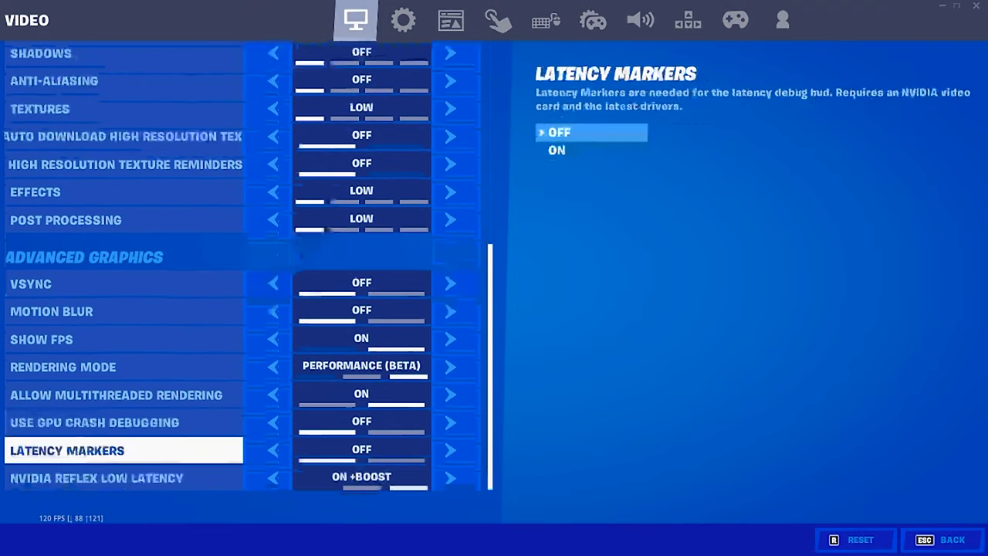
key("Up")
key("Up")
key("Up")
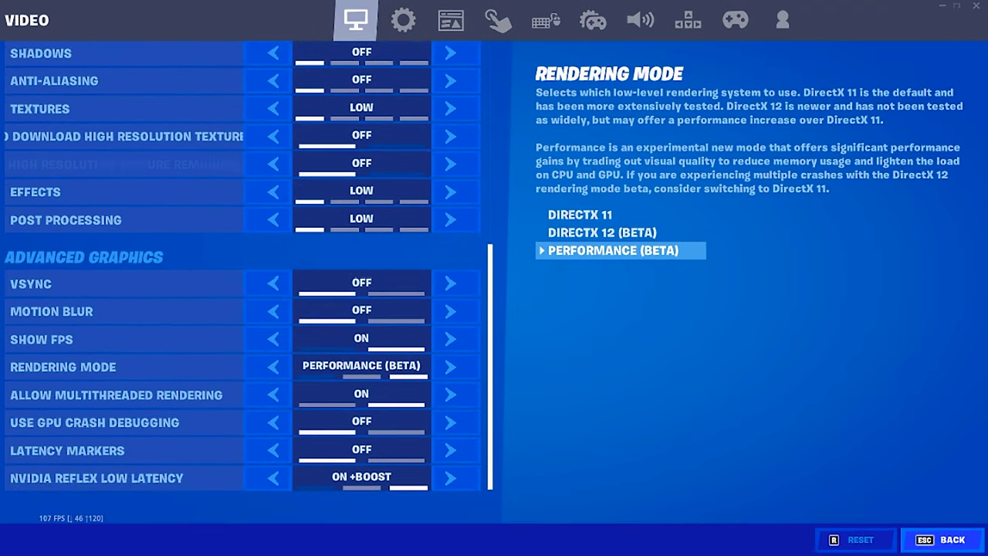
Leave the settings and quit Fortnite, confirming the exit.
key("Escape")
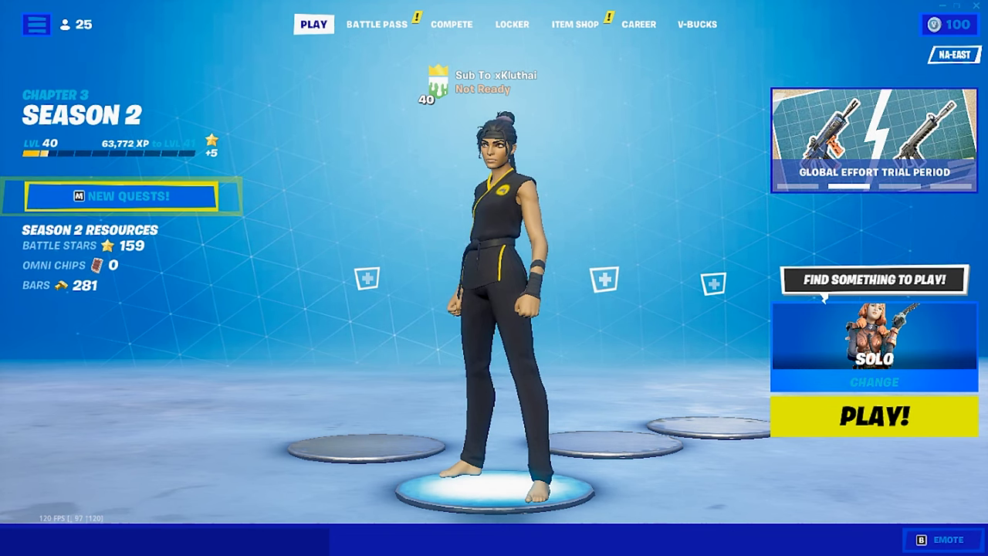
left_click(976, 5)
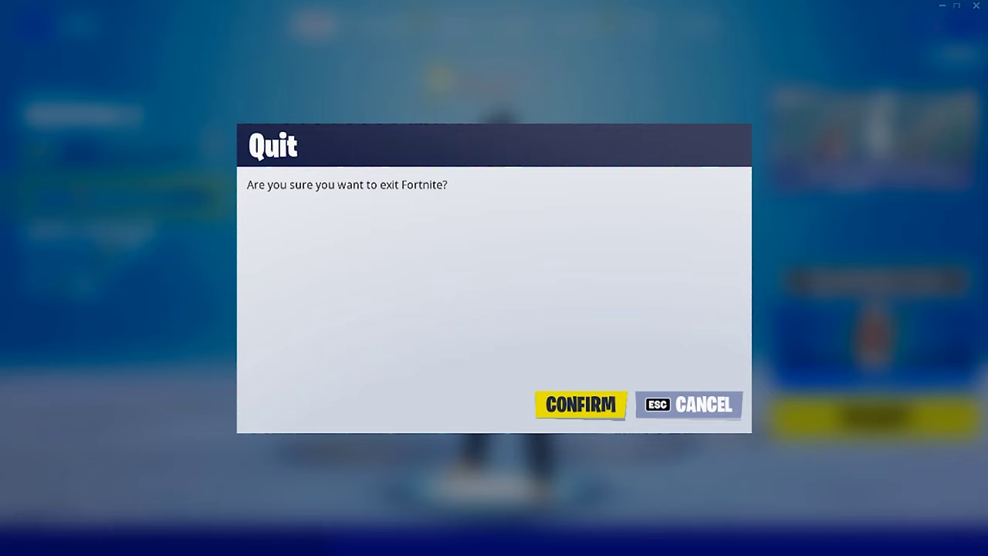
left_click(580, 403)
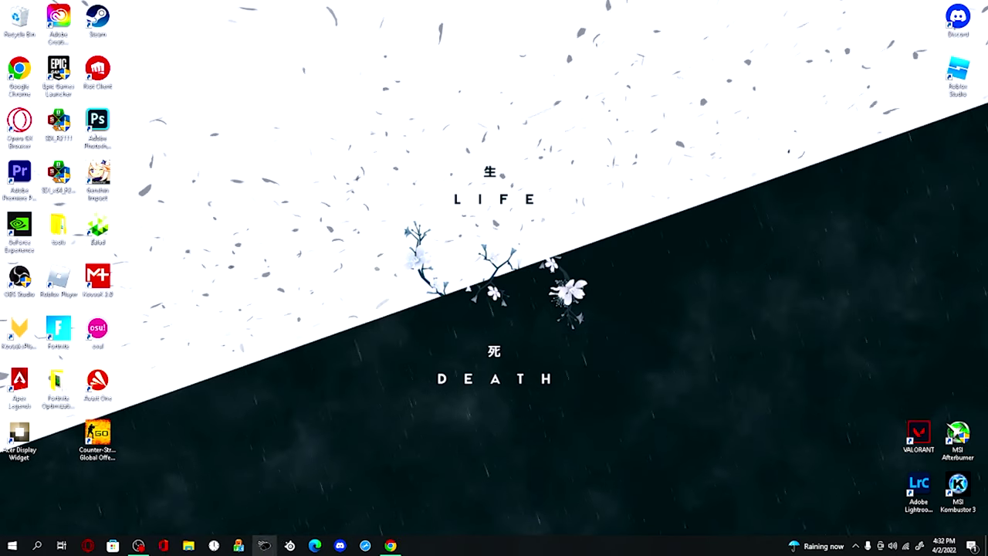
Open the local application data folder by running %localappdata% from the Run dialog.
mouse_move(391, 546)
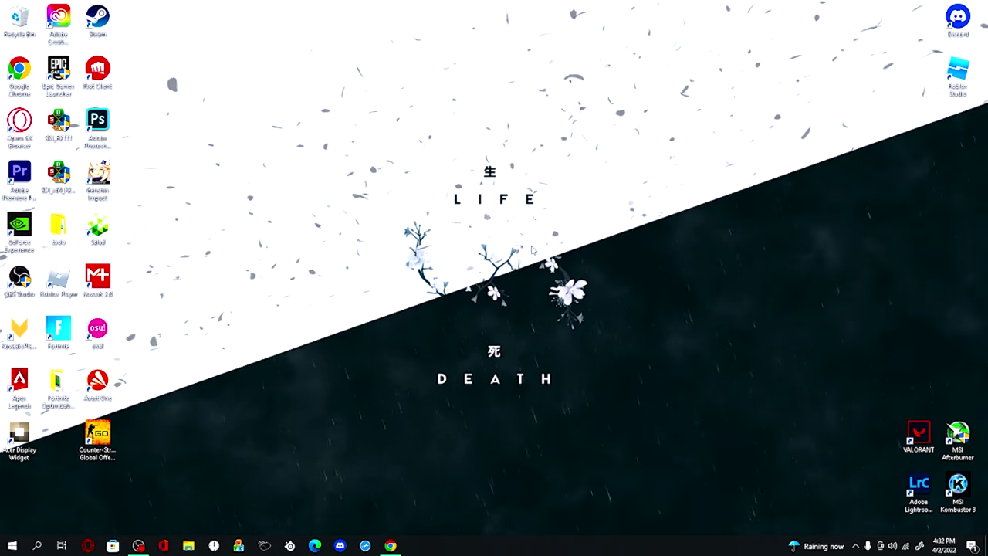
key("super+r")
left_click(48, 481)
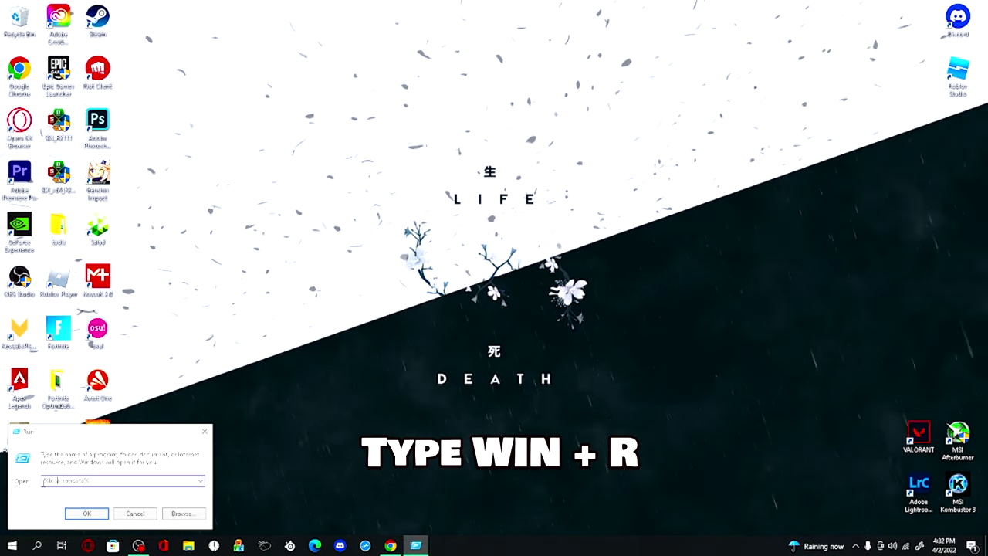
left_click_drag(43, 480, 89, 481)
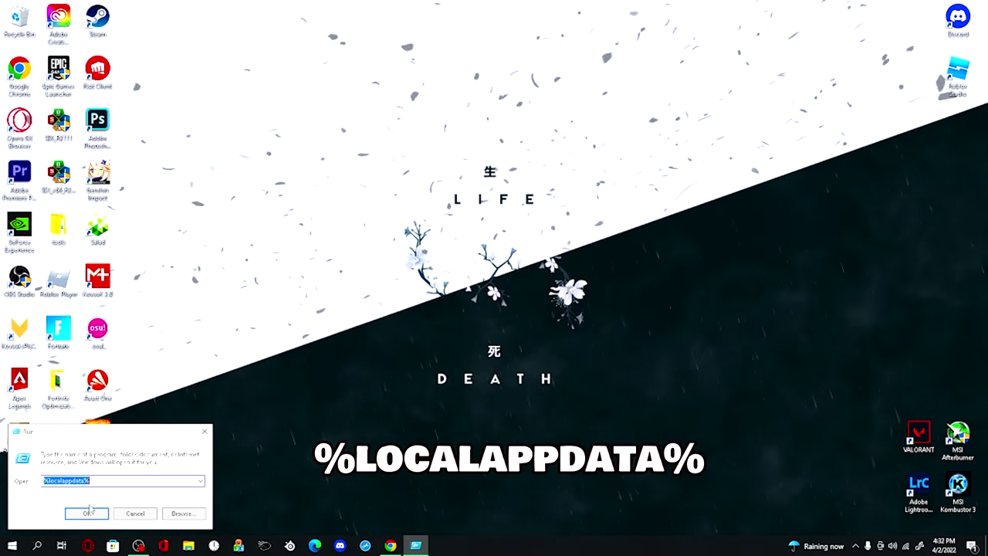
left_click(90, 513)
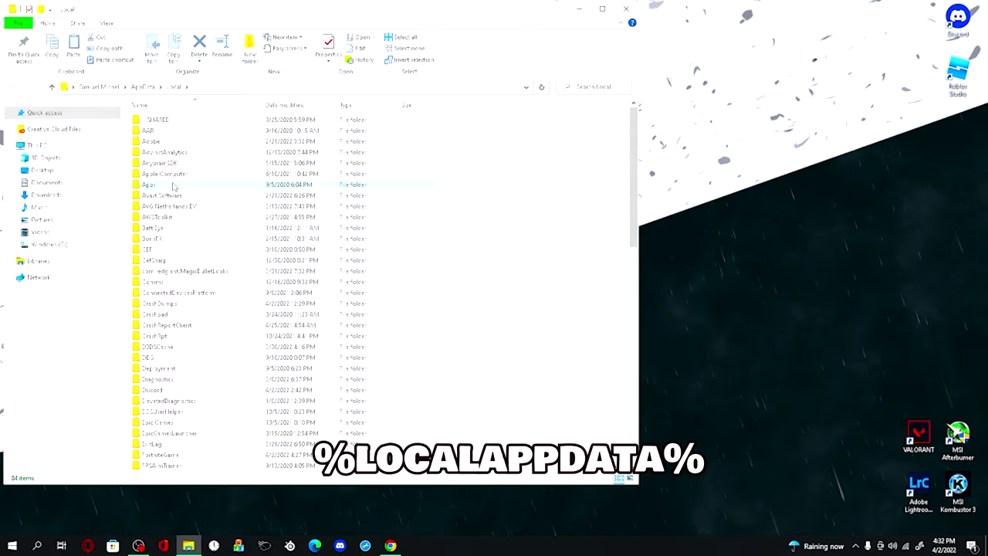
Go into the FortniteGame folder and on through Saved and Config to the WindowsClient folder.
scroll(177, 201, "down", 6)
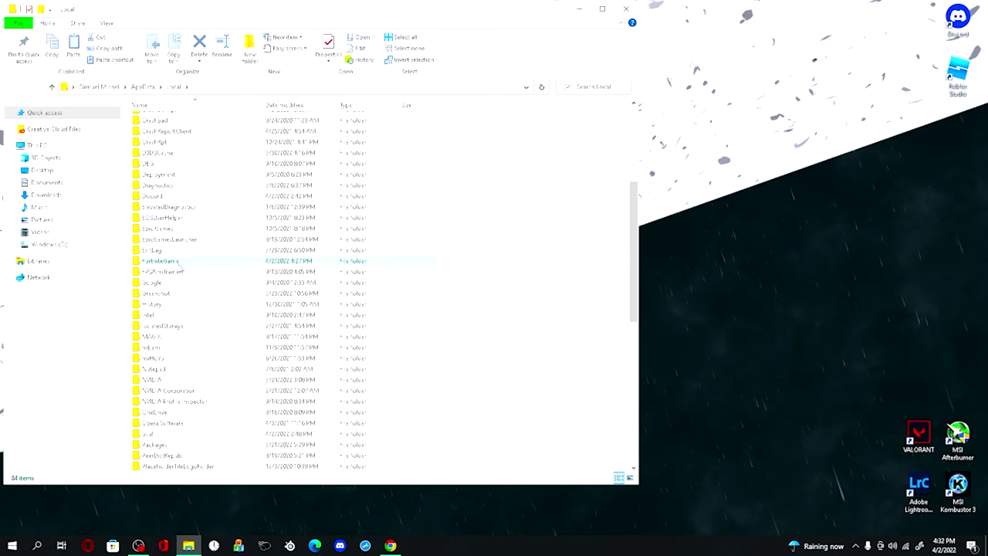
double_click(178, 260)
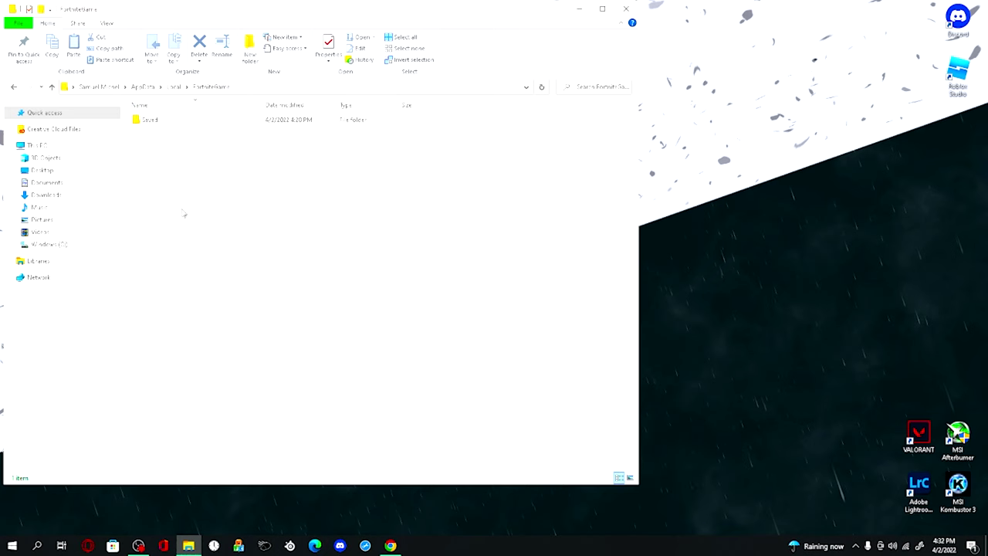
double_click(176, 121)
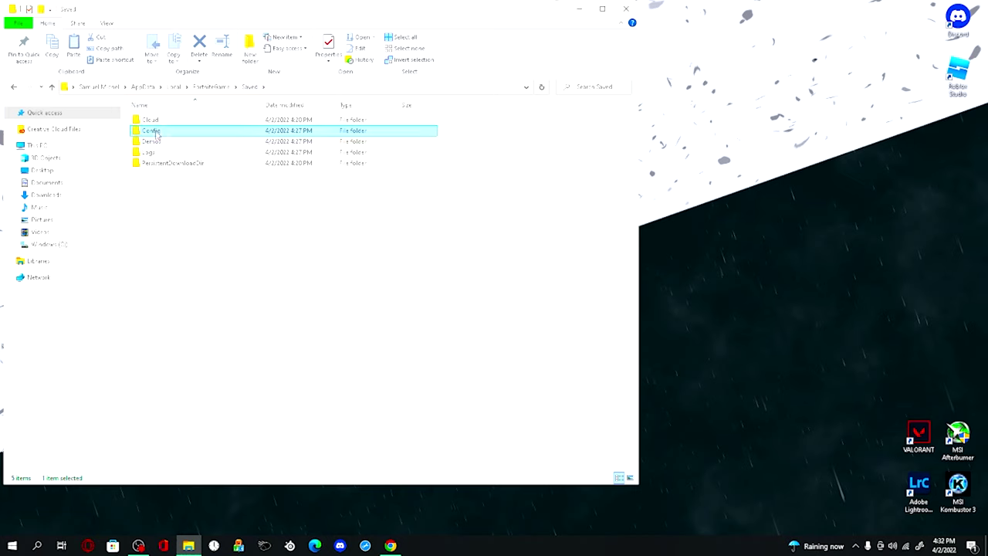
double_click(155, 131)
double_click(157, 130)
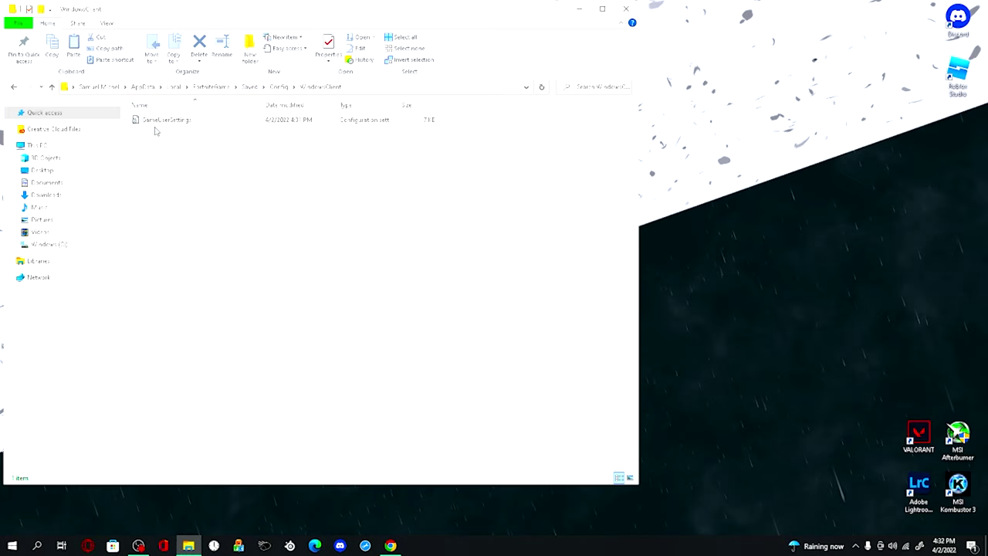
Make sure the Read-only attribute is off in the GameUserSettings file's properties, and apply the properties.
right_click(170, 121)
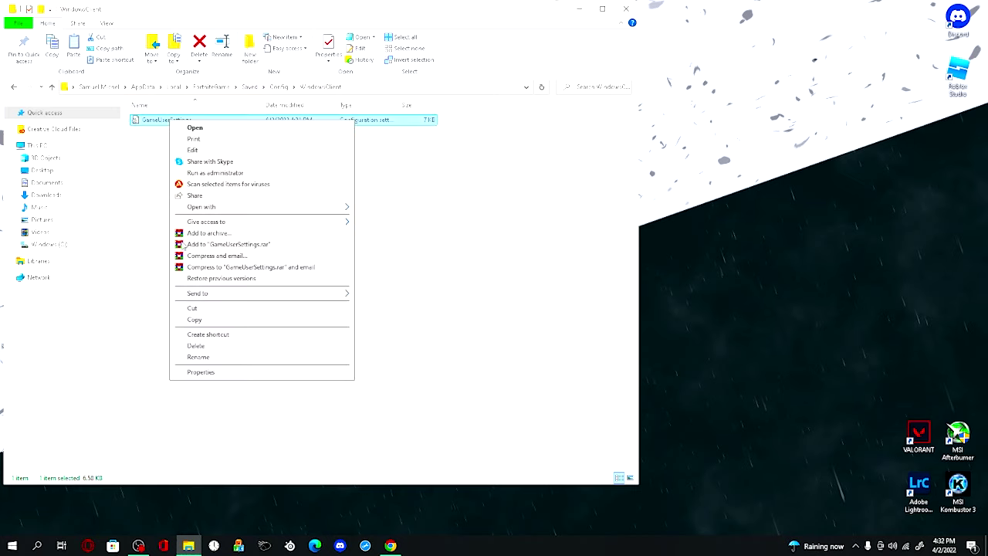
left_click(200, 372)
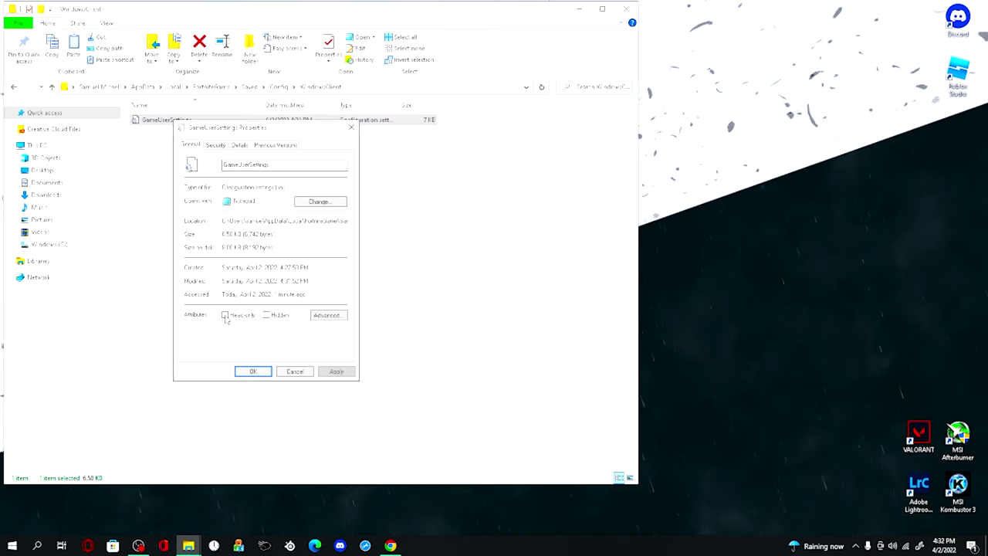
left_click(226, 316)
left_click(227, 317)
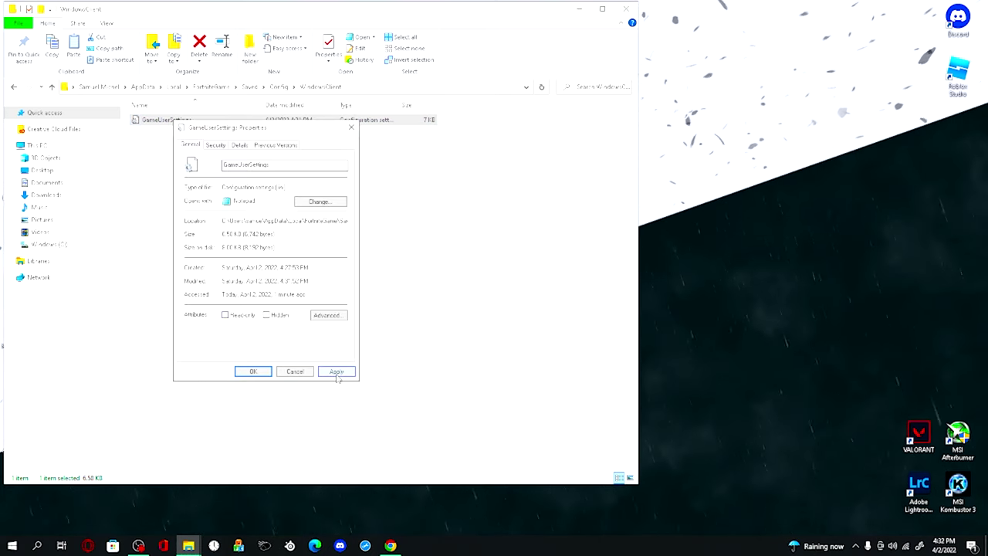
left_click(337, 375)
left_click(253, 371)
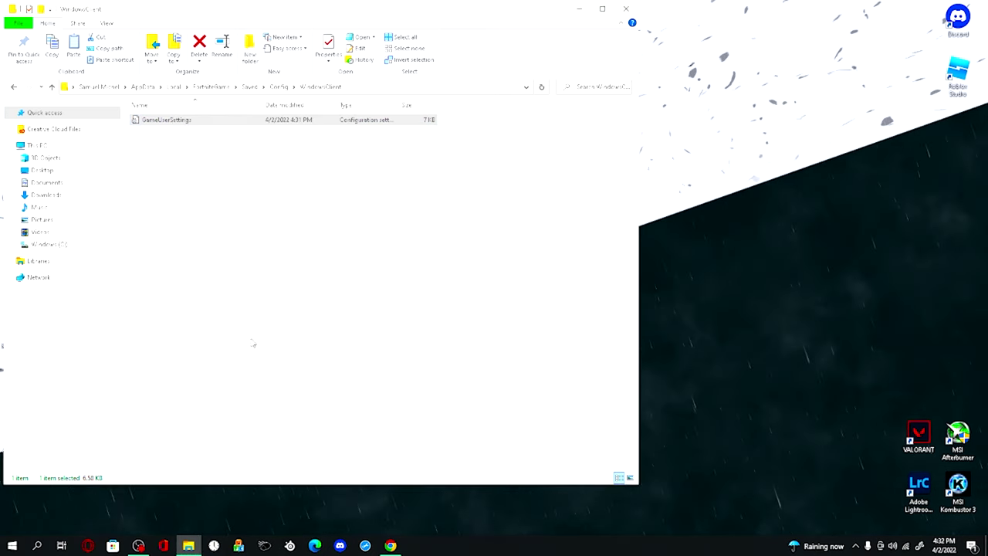
Open the GameUserSettings file in Notepad and place its window over the folder window.
double_click(172, 122)
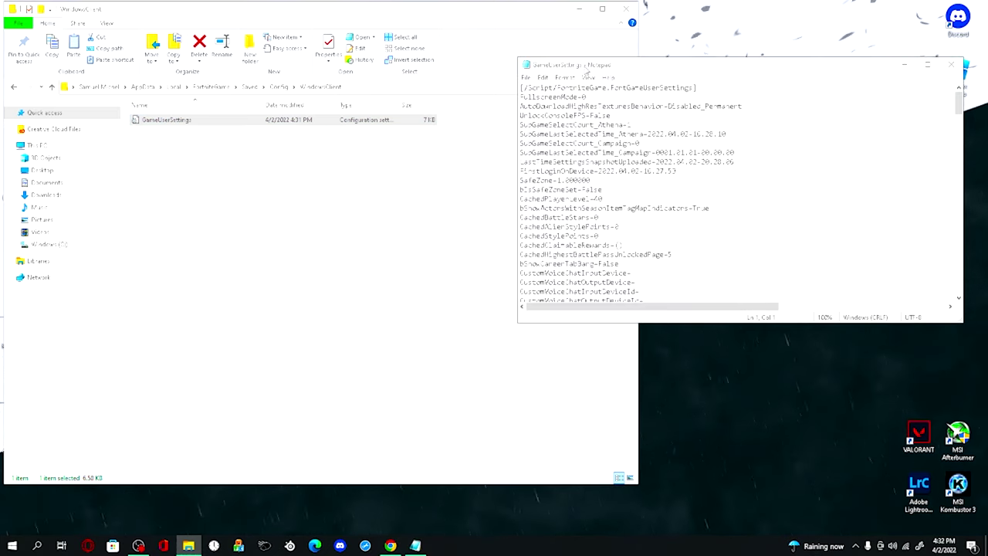
left_click_drag(584, 71, 248, 152)
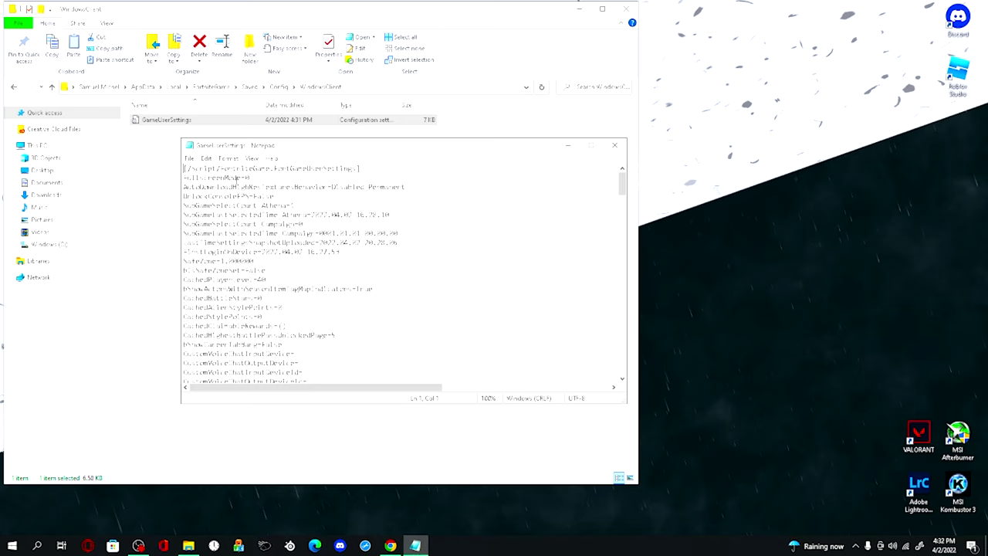
scroll(285, 198, "down", 1)
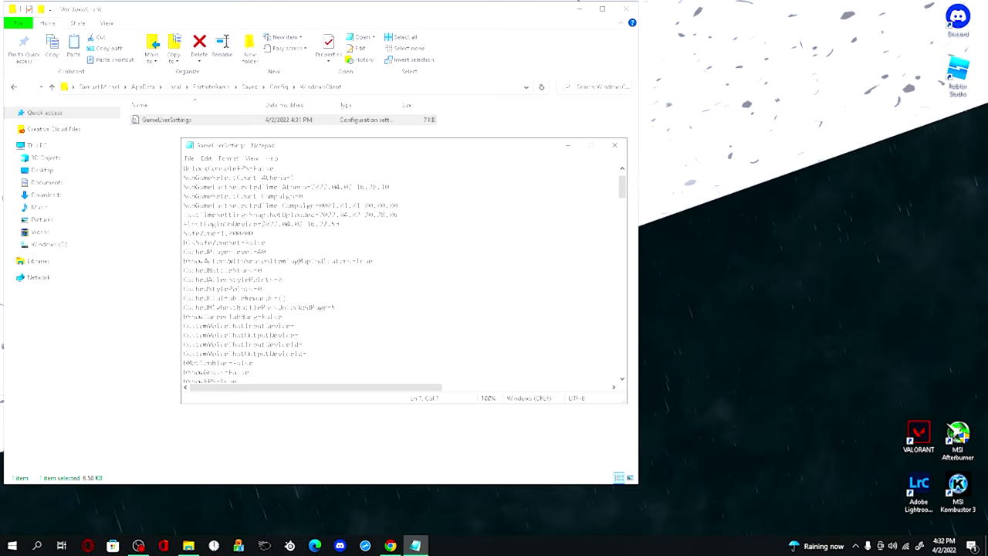